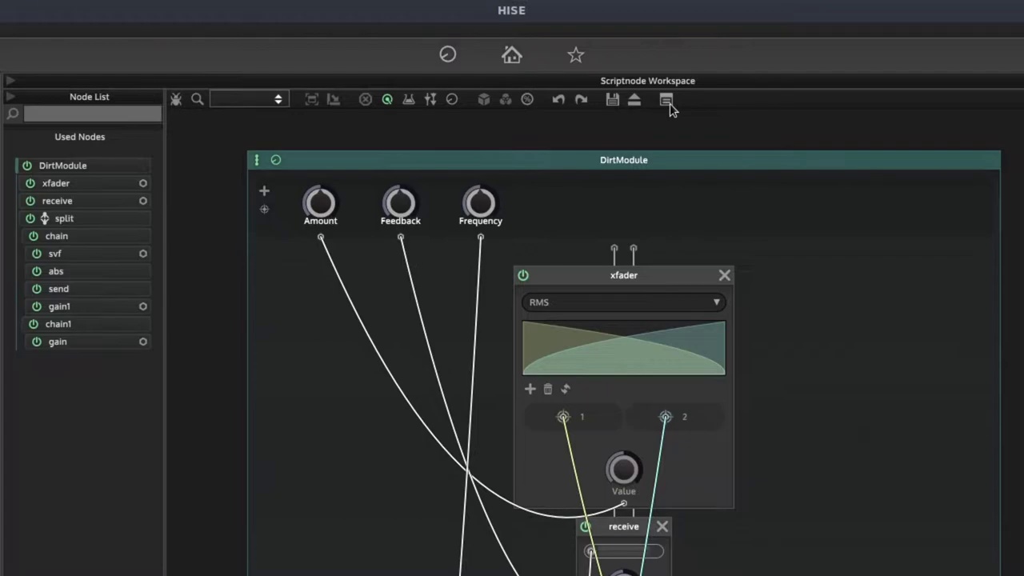
Step: Set AllowCompilation to Enabled in the DirtModule network properties
left_click(668, 102)
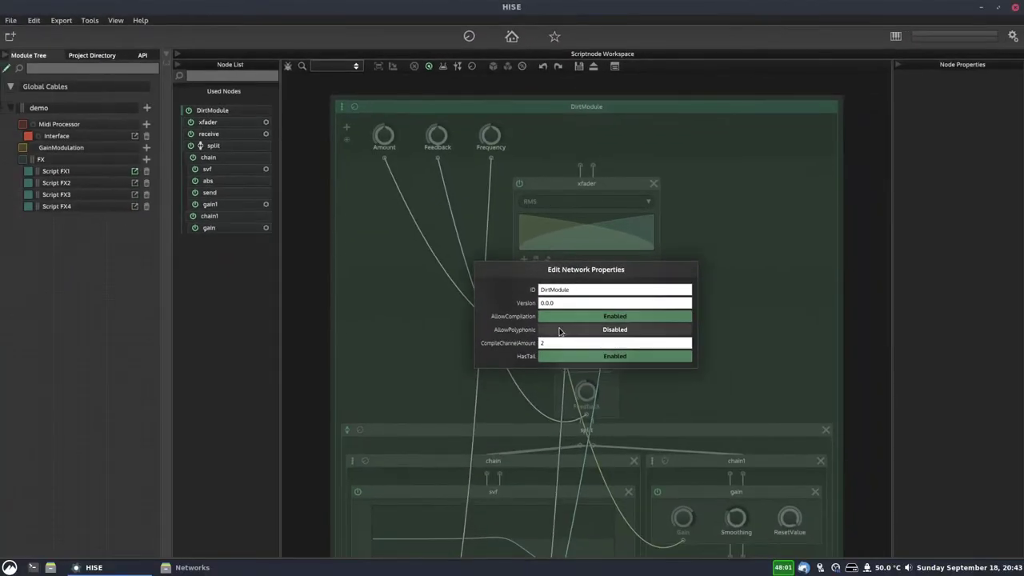
left_click(552, 319)
left_click(561, 318)
left_click(560, 318)
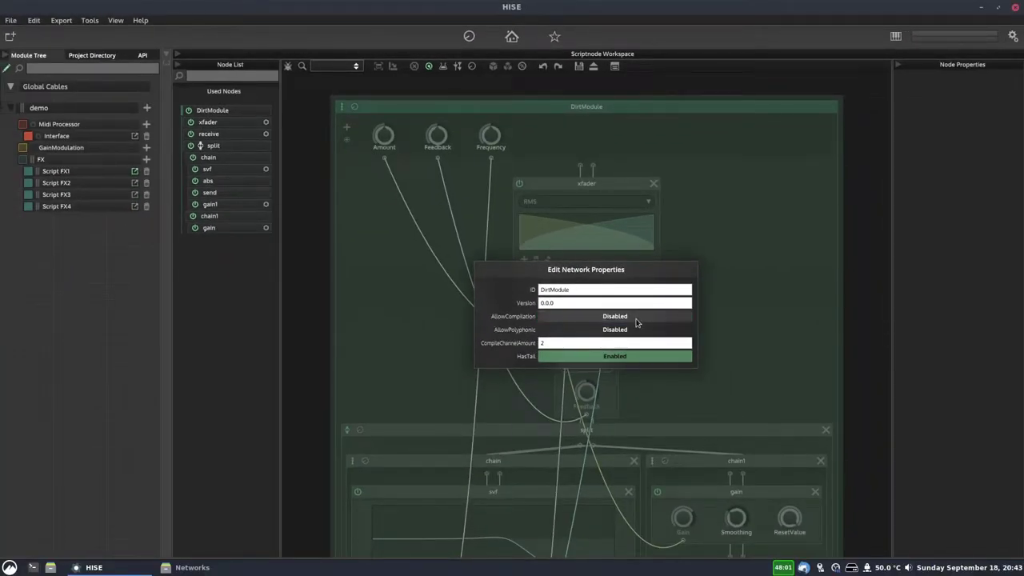
left_click(638, 316)
left_click(639, 315)
left_click(639, 315)
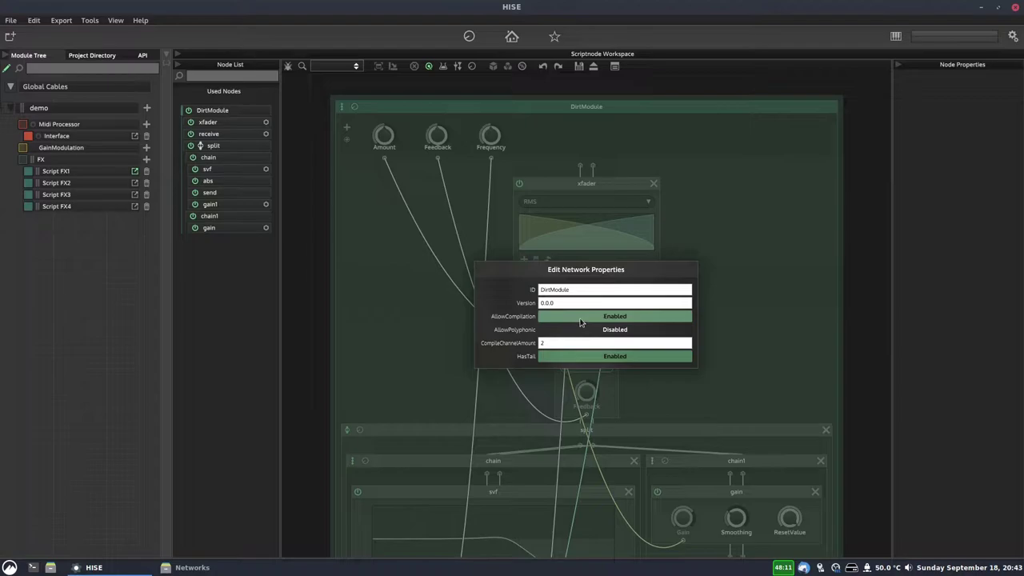
left_click(289, 196)
Step: Load Script FX2's BitRed01 network, enable AllowCompilation, and save it over BitRed01.xml
left_click(134, 183)
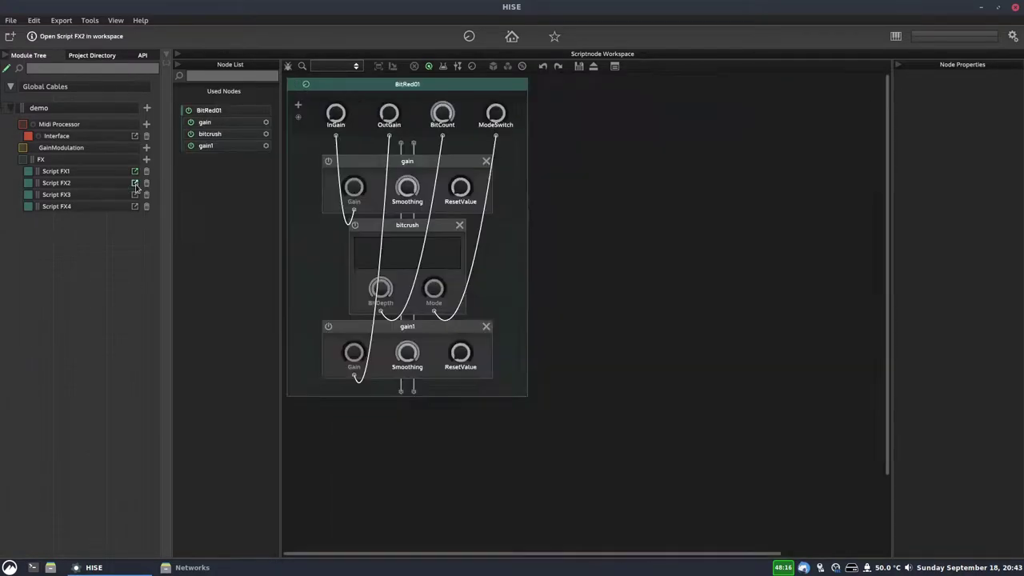
left_click(614, 67)
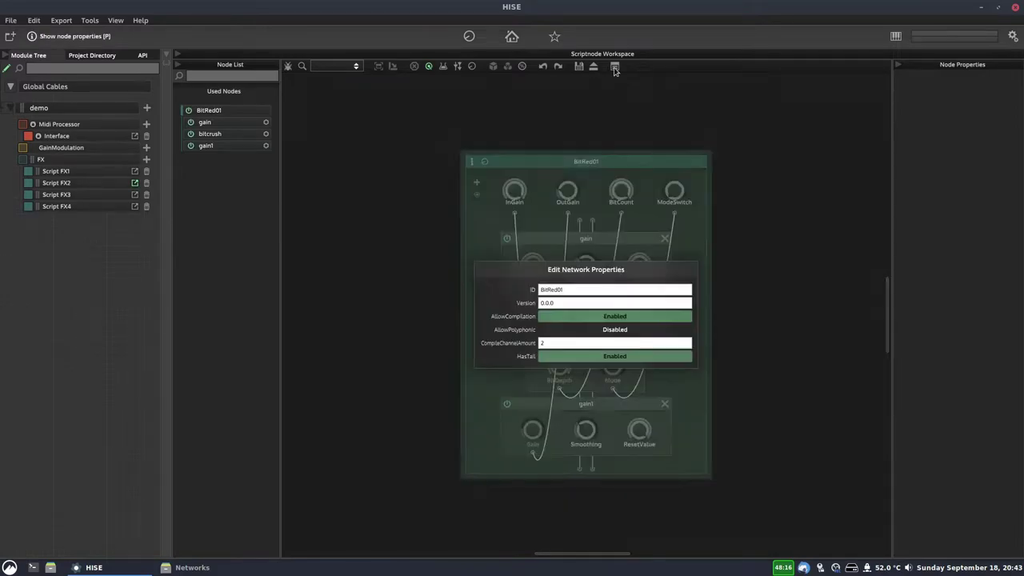
left_click(604, 317)
left_click(604, 317)
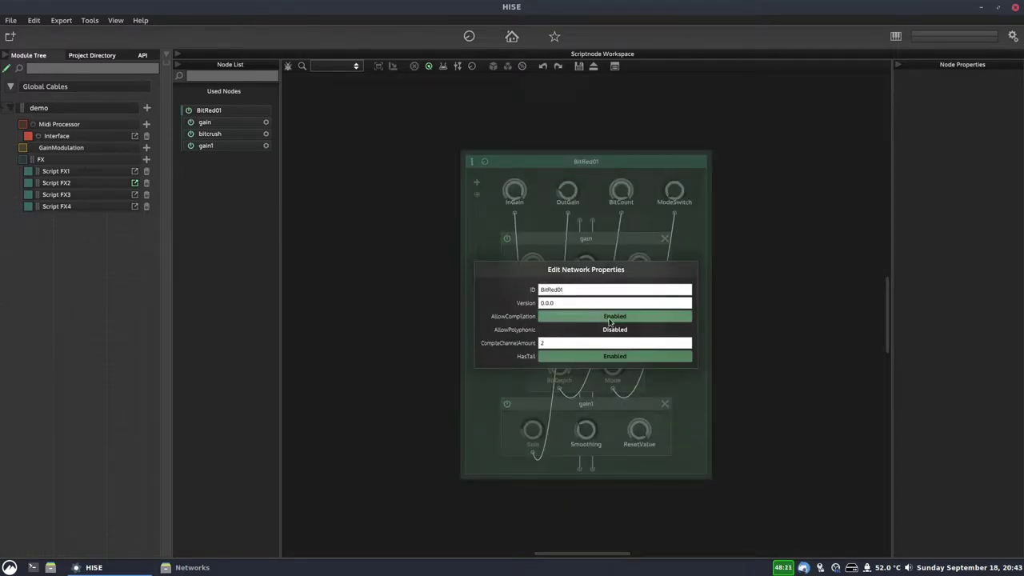
left_click(421, 189)
left_click(579, 69)
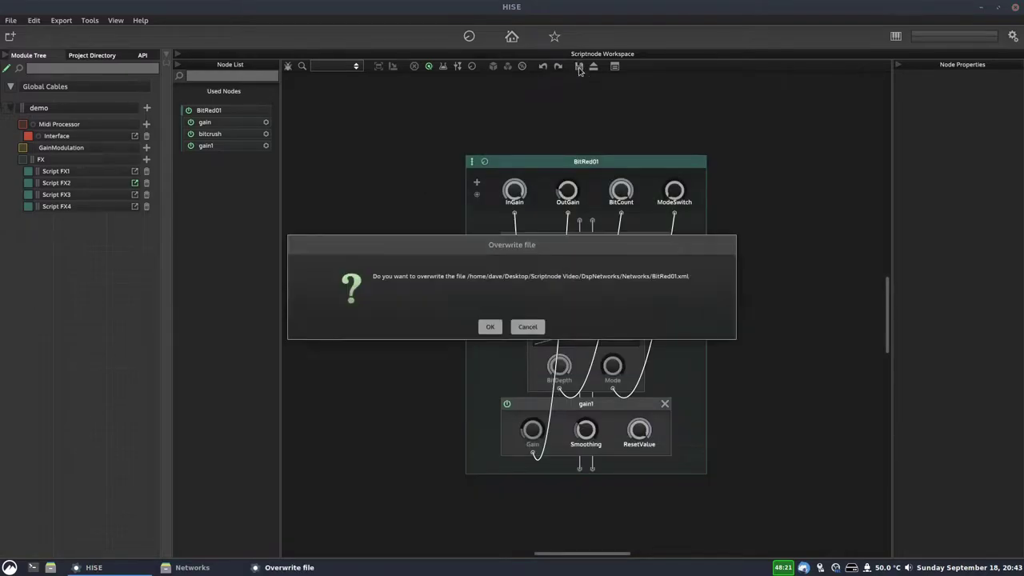
left_click(486, 329)
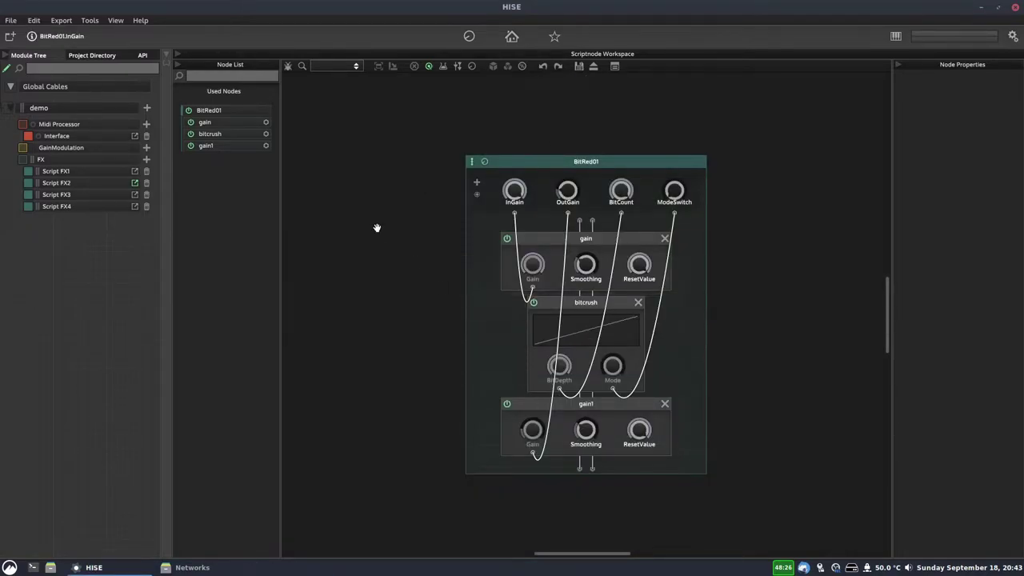
Step: Load Script FX3's Merge2 network, view its properties, then bring back the file manager
left_click(135, 196)
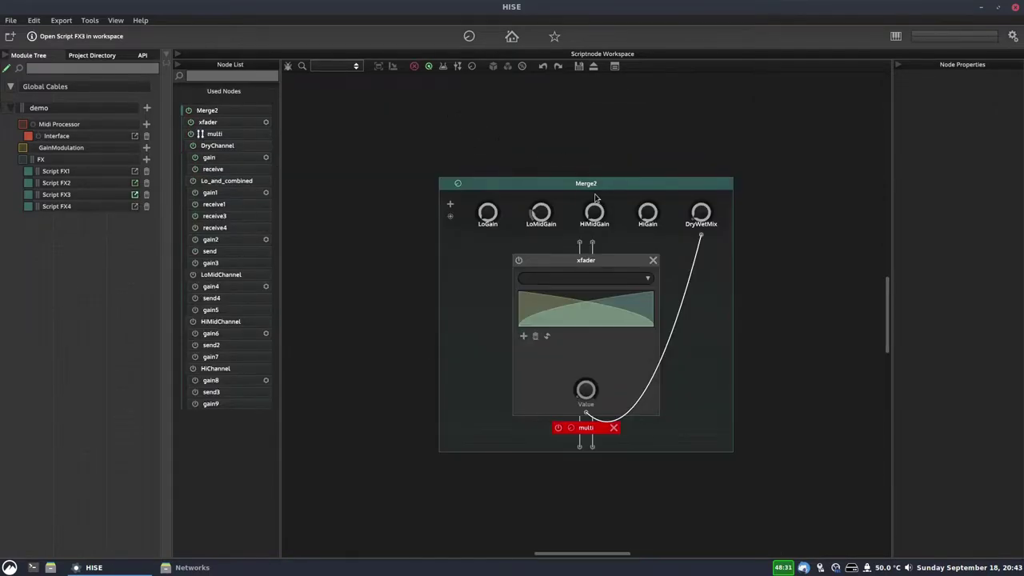
left_click(614, 67)
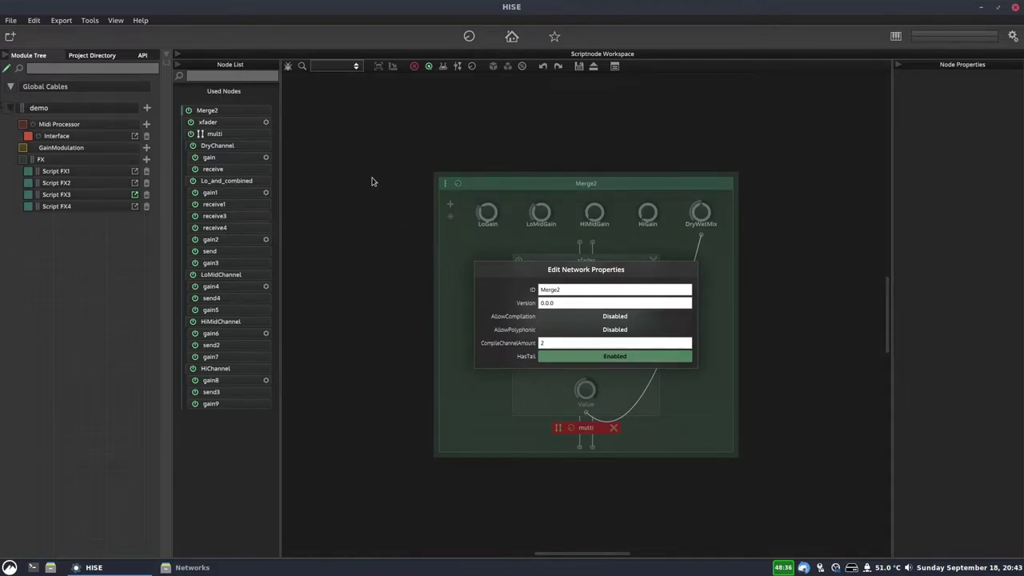
left_click(320, 117)
left_click(184, 567)
Step: Browse into Scriptnode Video/DspNetworks/Networks and bring up the actions for BitRed01.xml
double_click(101, 143)
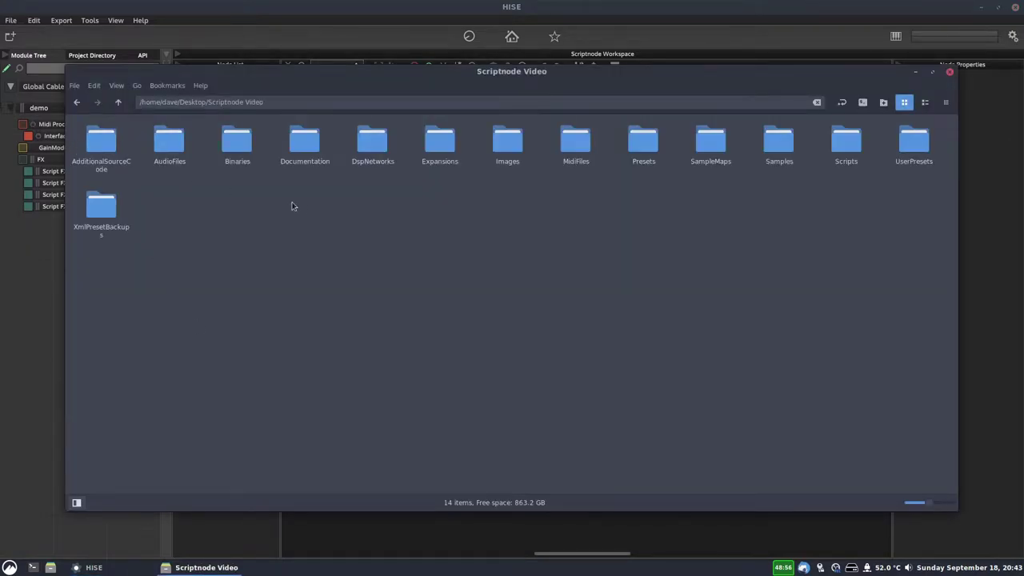
double_click(372, 147)
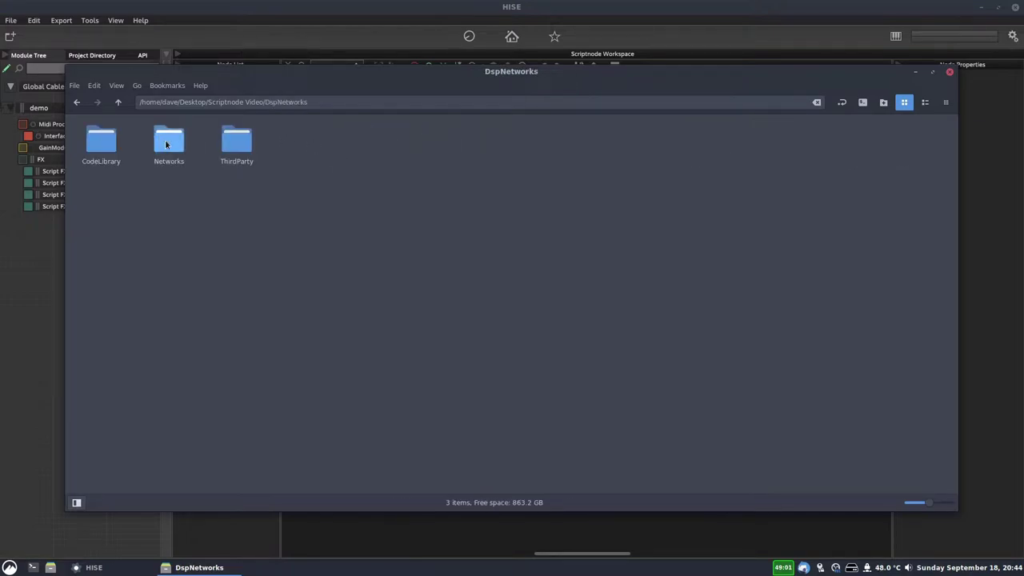
double_click(166, 145)
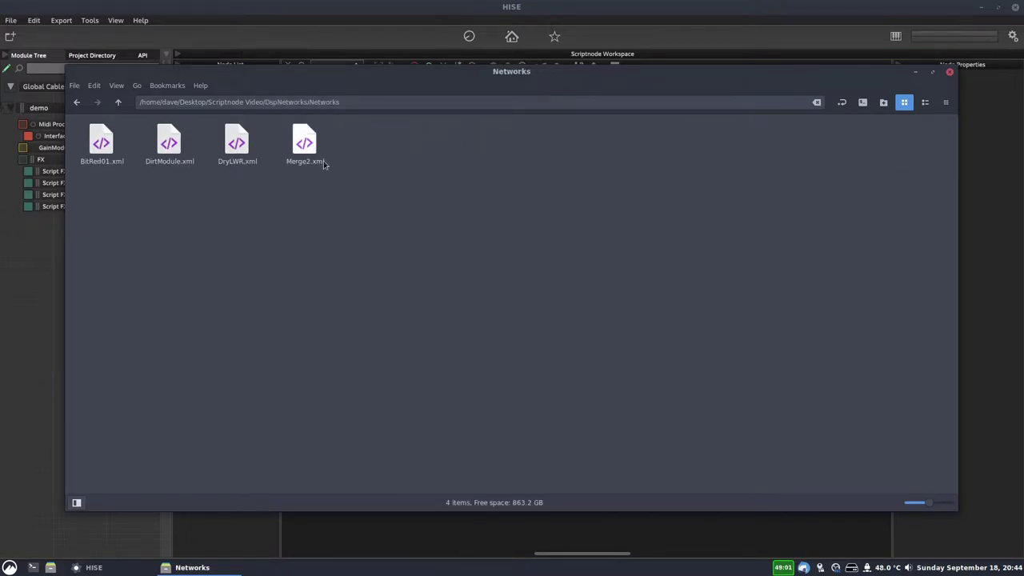
mouse_move(562, 68)
left_mouse_down()
mouse_move(549, 80)
mouse_move(579, 195)
mouse_move(619, 153)
mouse_move(579, 70)
left_mouse_up()
right_click(116, 142)
Step: Open BitRed01.xml in Text Editor, confirm AllowCompilation="1", and close it
mouse_move(189, 166)
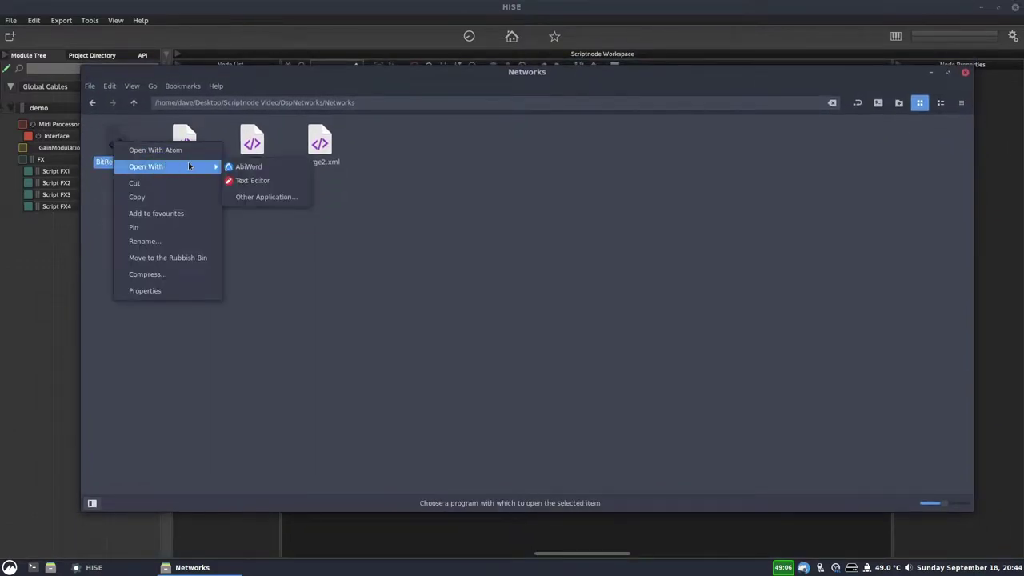
left_click(252, 180)
double_click(215, 90)
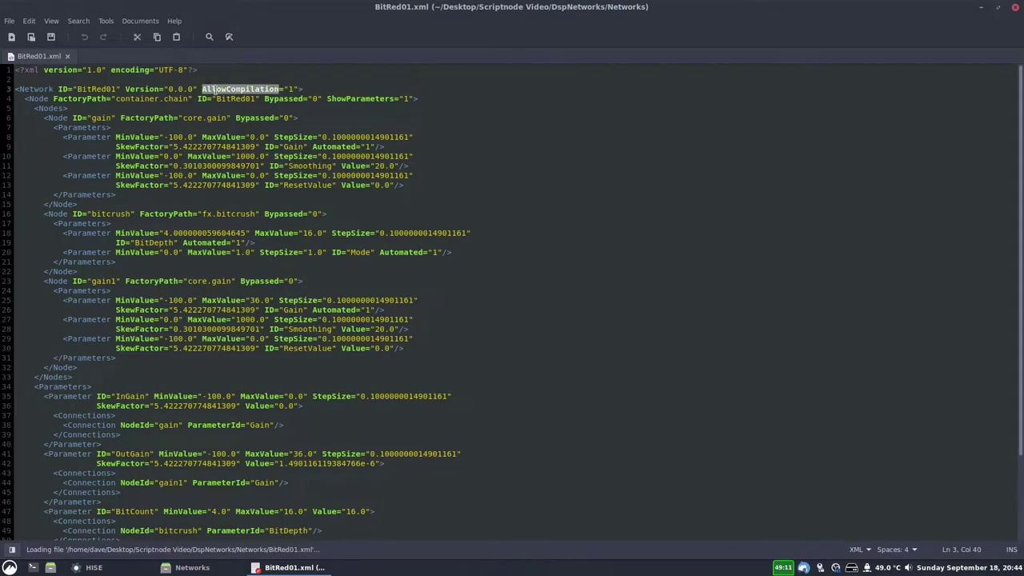
double_click(291, 90)
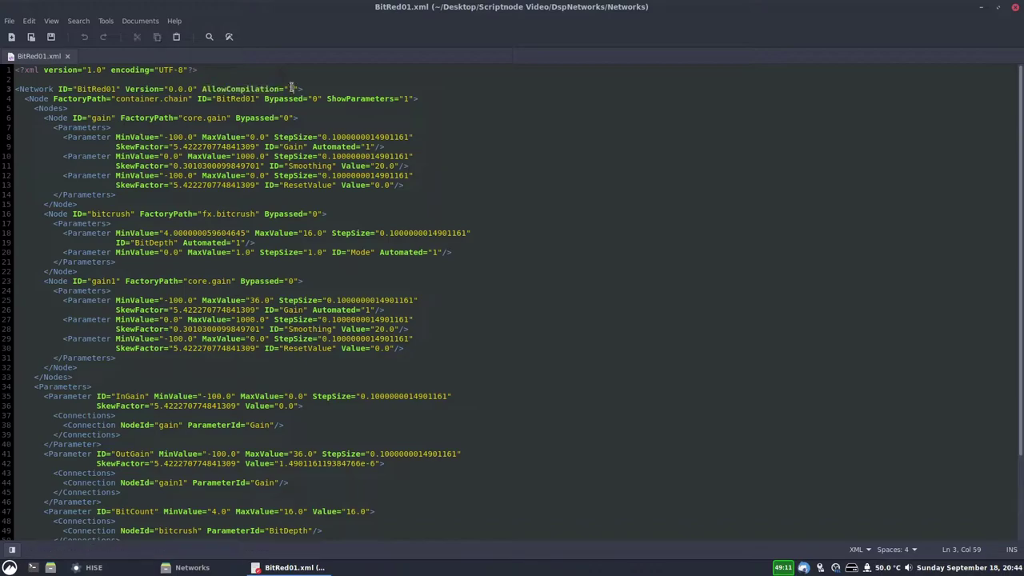
left_click(1015, 8)
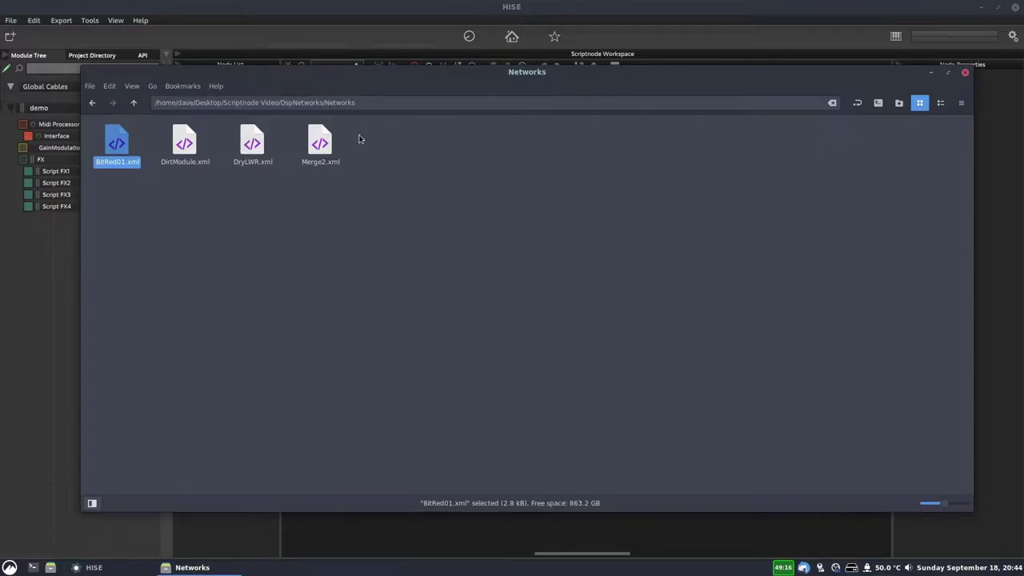
Step: Open Merge2.xml in Text Editor and check its Network line lacks AllowCompilation
right_click(322, 143)
mouse_move(372, 166)
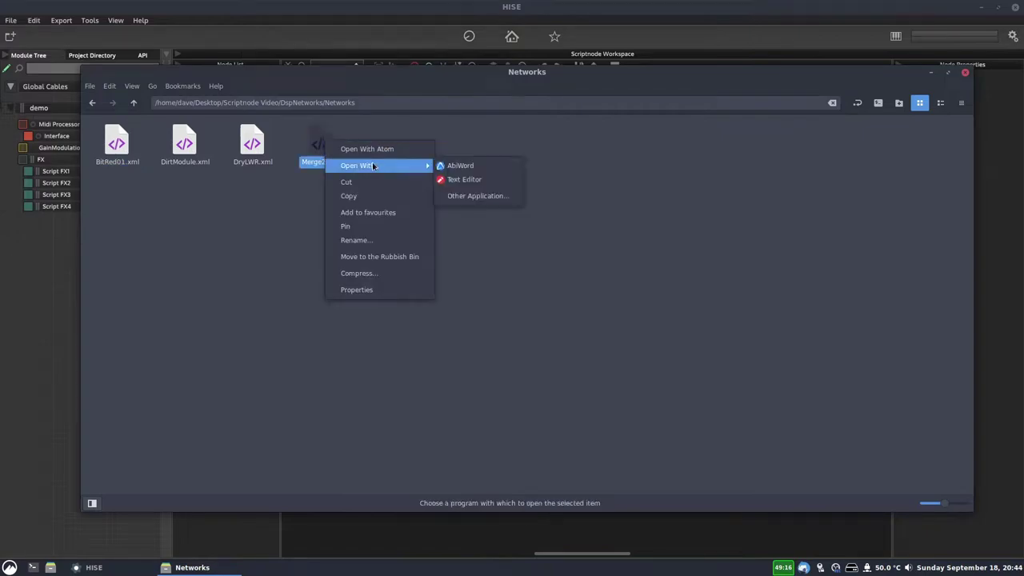
left_click(484, 180)
left_click_drag(207, 91, 184, 88)
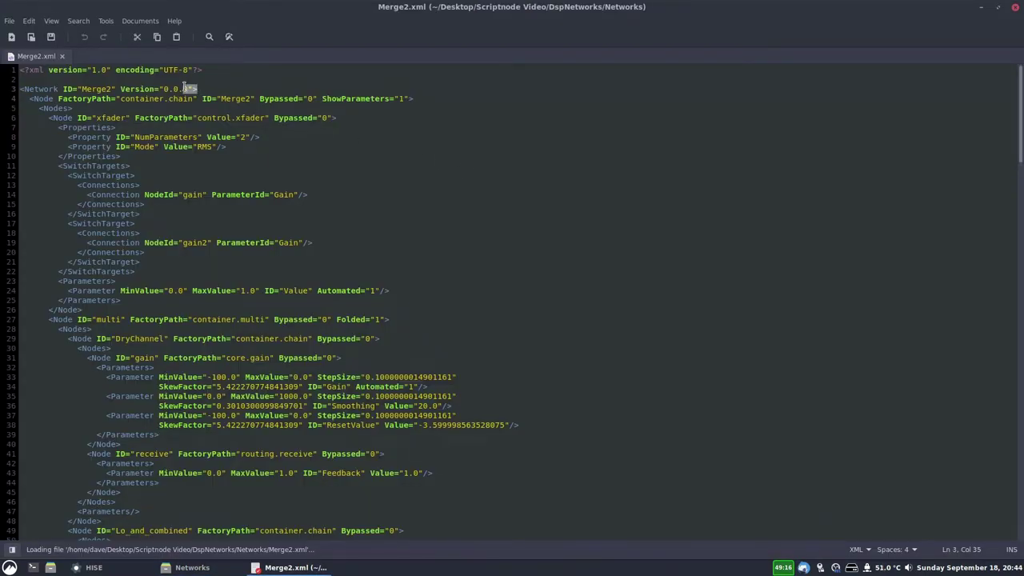
left_click(205, 91)
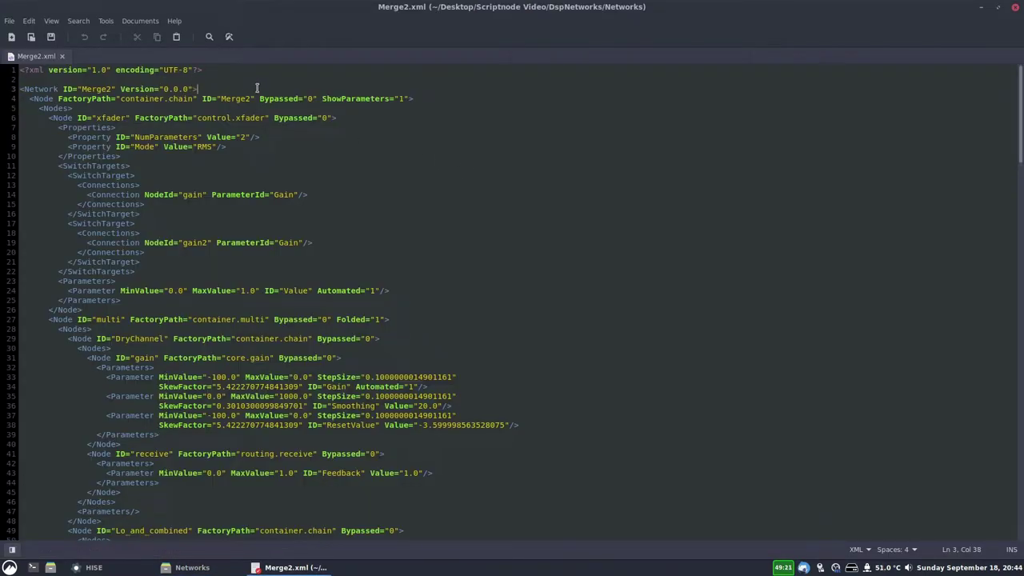
Step: Close Merge2.xml and start Compile DSP networks as dll with Release build configuration
left_click(1016, 7)
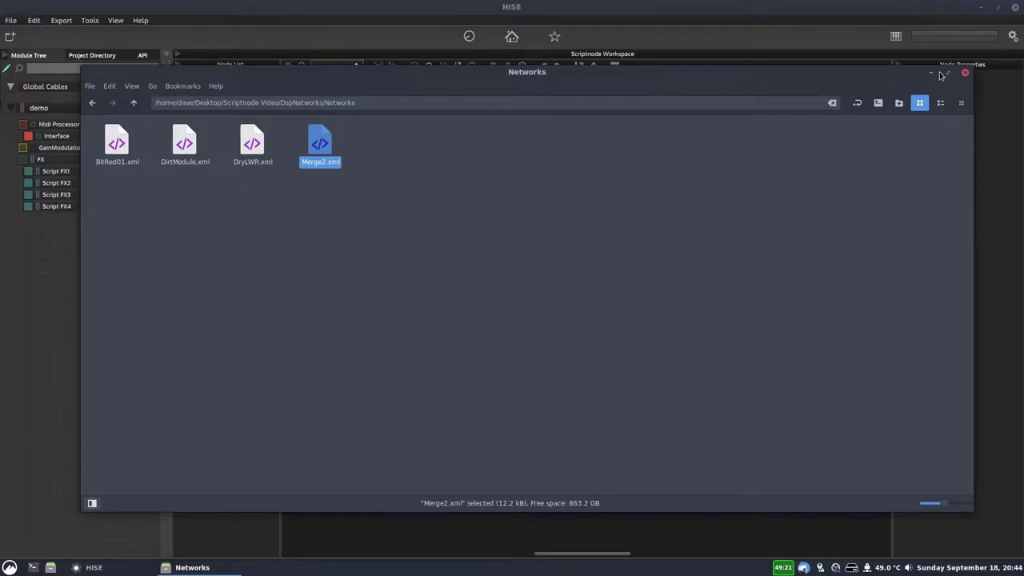
left_click(943, 76)
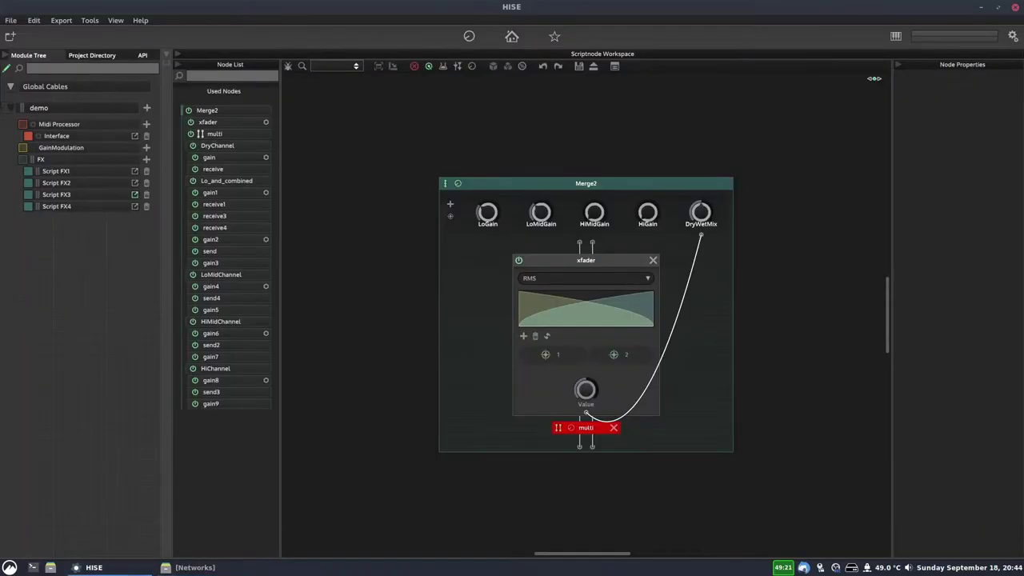
left_click(61, 20)
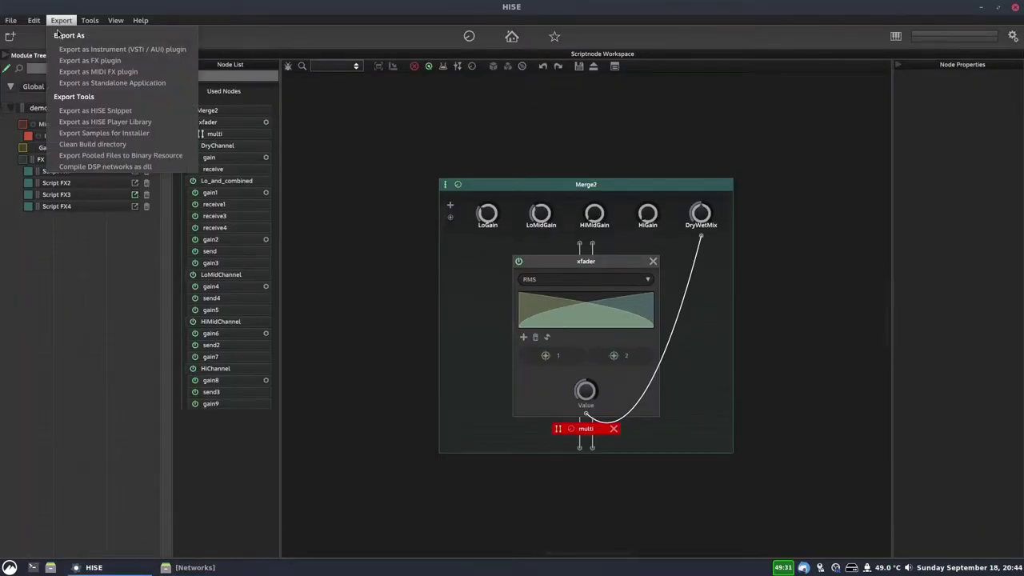
left_click(104, 168)
left_click(485, 245)
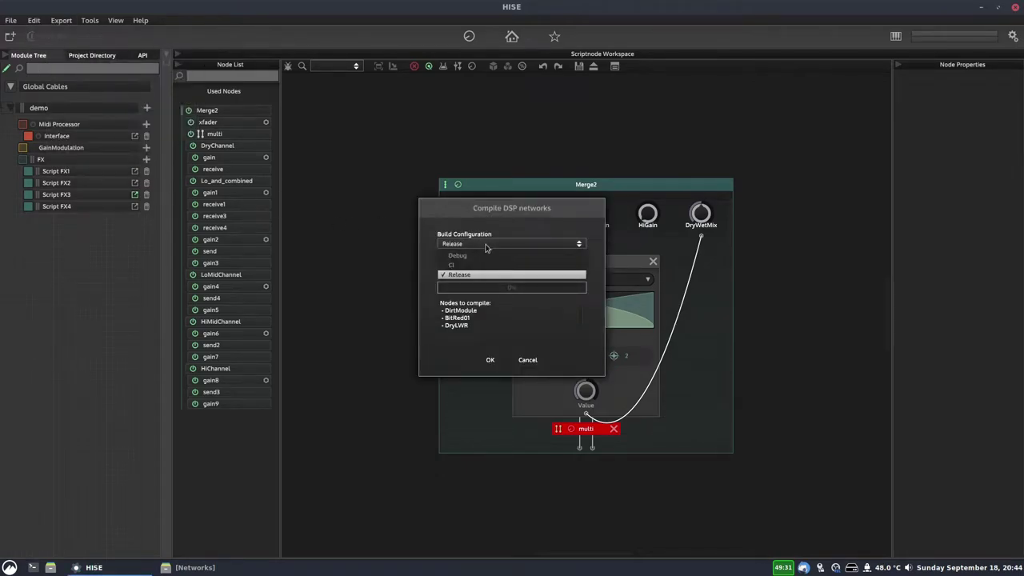
left_click(456, 276)
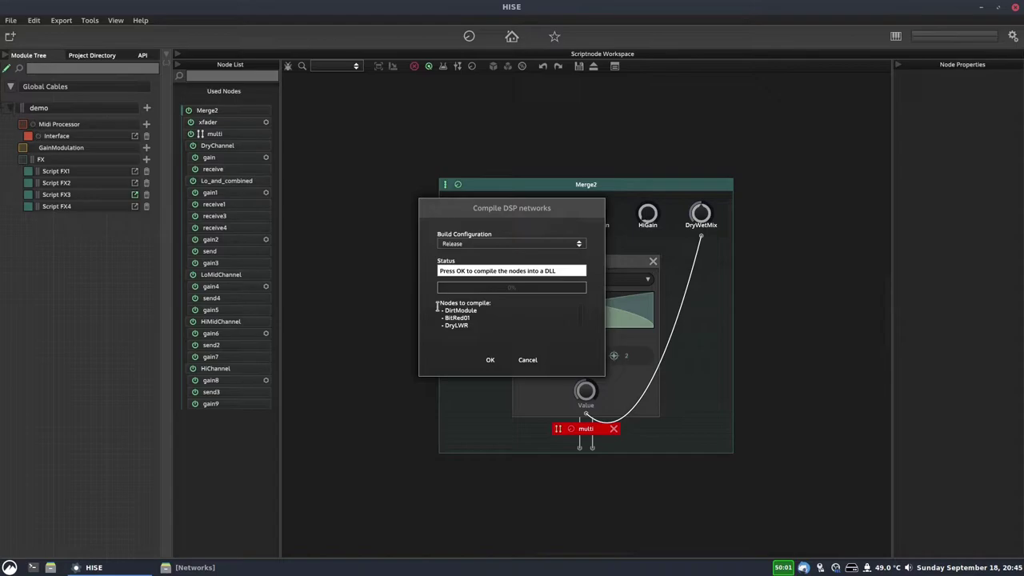
Step: Compile the listed nodes and open the Binaries folder to select batchCompileLinux.sh
left_click_drag(437, 304, 500, 317)
left_click(479, 323)
left_click(485, 361)
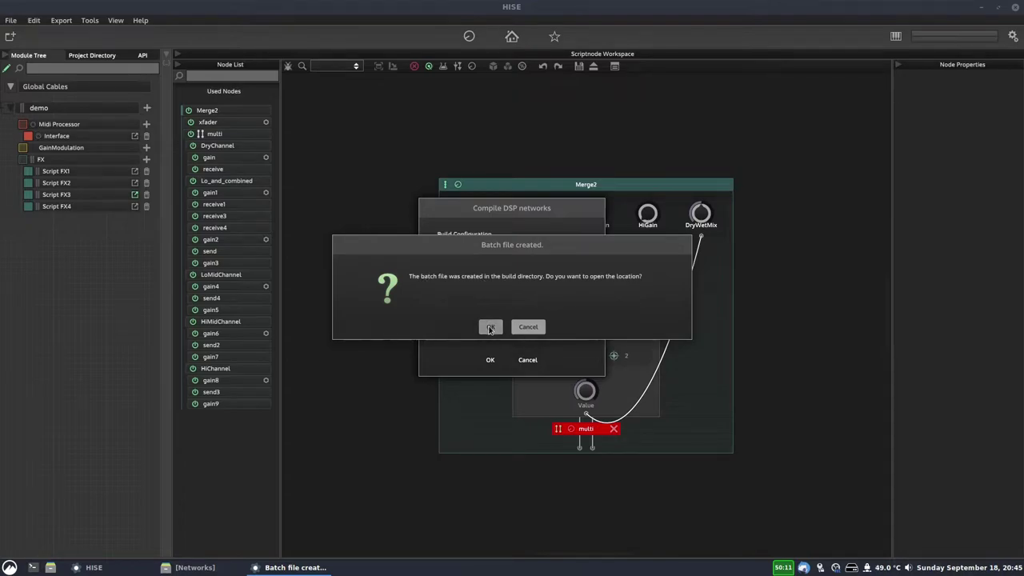
left_click(491, 326)
left_click(340, 173)
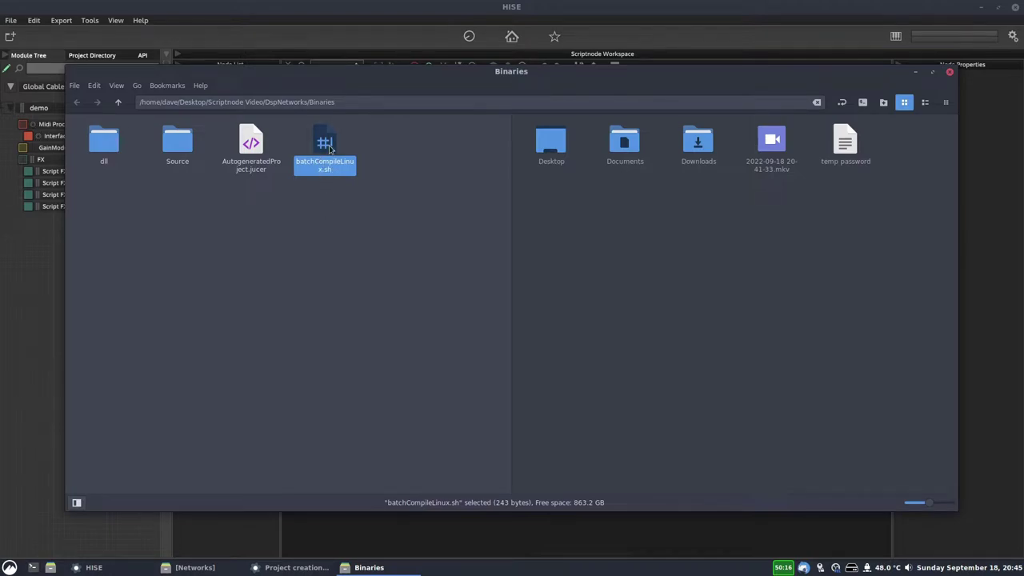
Step: Open a terminal in Binaries with the batchCompileLinux.sh path on its command line
left_click(863, 103)
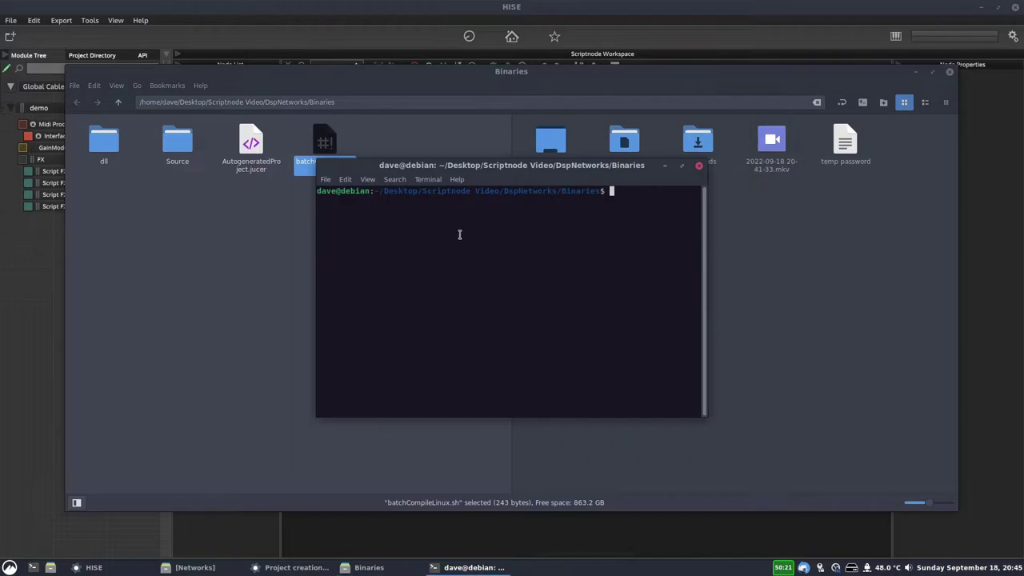
left_click_drag(436, 175, 206, 253)
left_click_drag(324, 148, 48, 320)
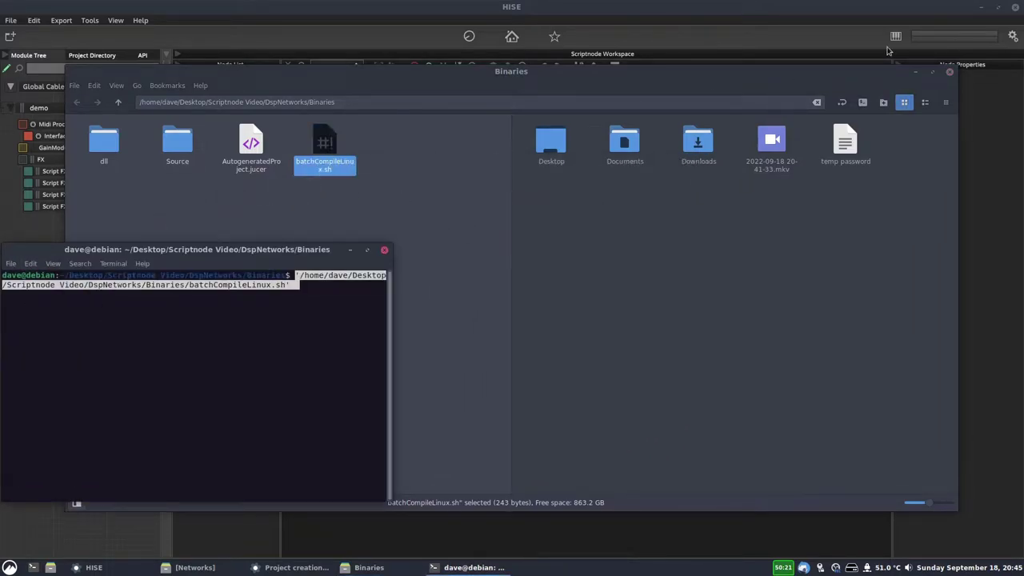
left_click(950, 71)
left_click(308, 252)
left_click_drag(308, 253, 250, 168)
Step: Run batchCompileLinux.sh and dismiss the project creation dialog while the networks compile
key("Return")
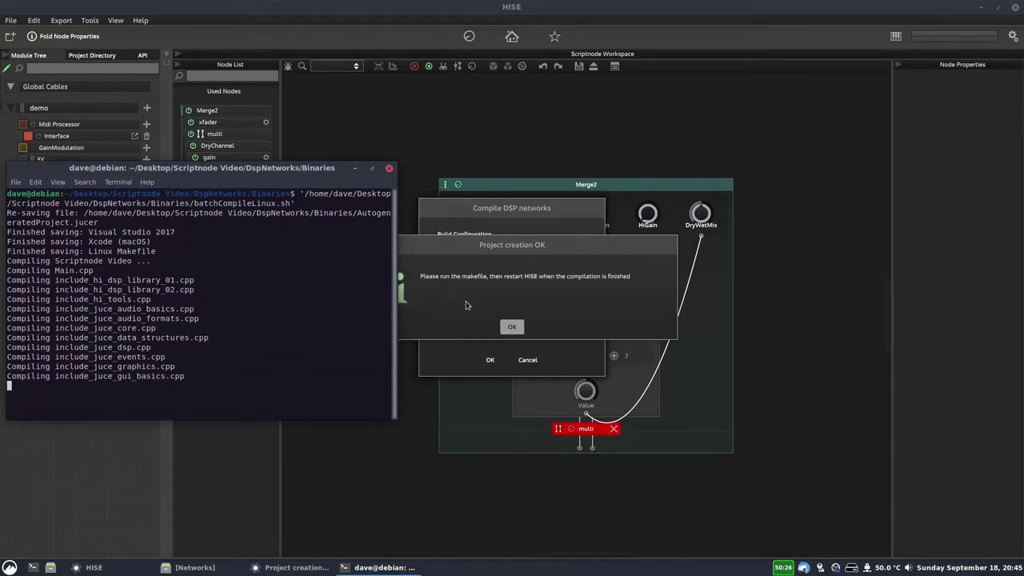
left_click(512, 326)
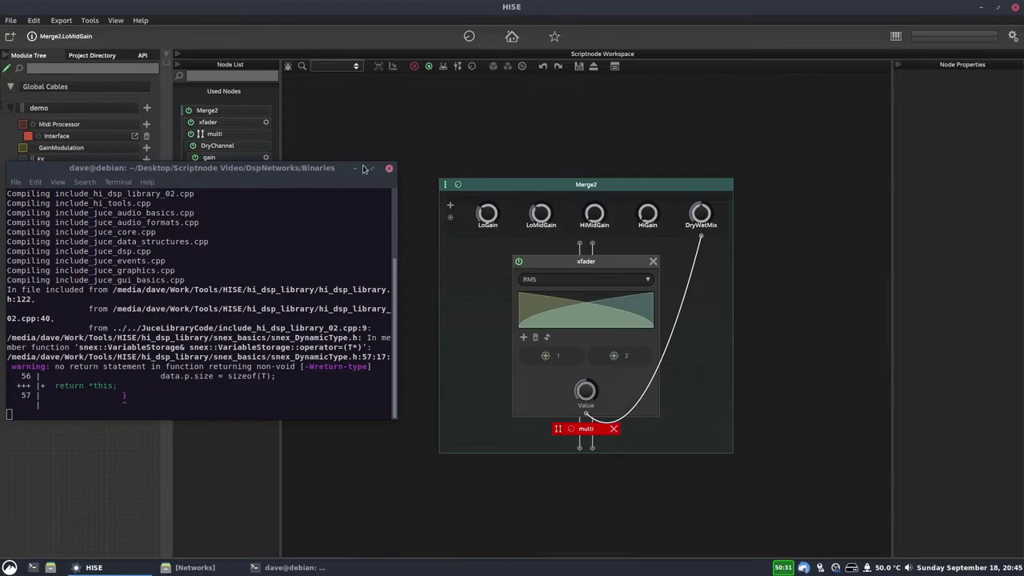
left_click_drag(305, 167, 427, 158)
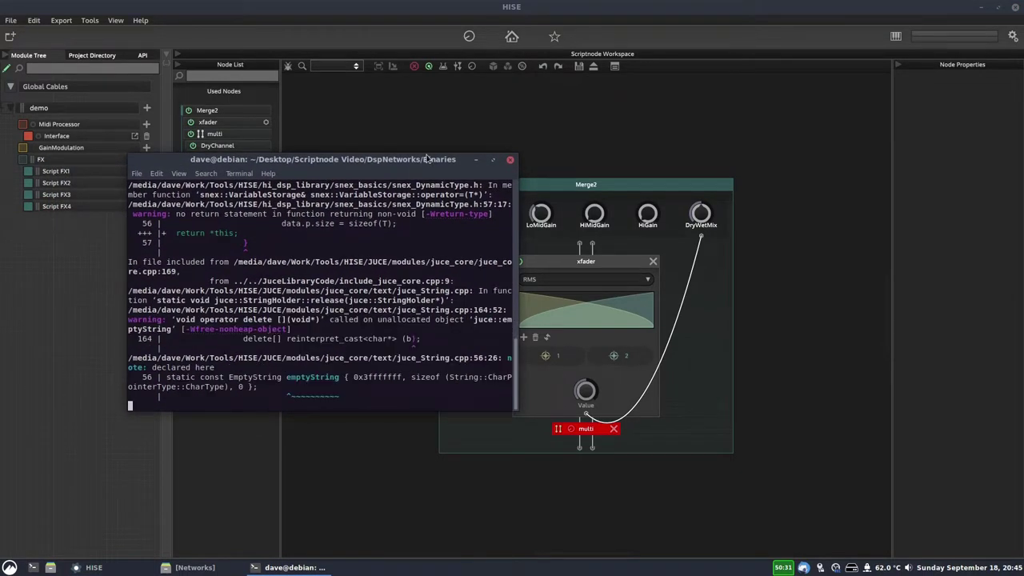
left_click_drag(427, 158, 376, 165)
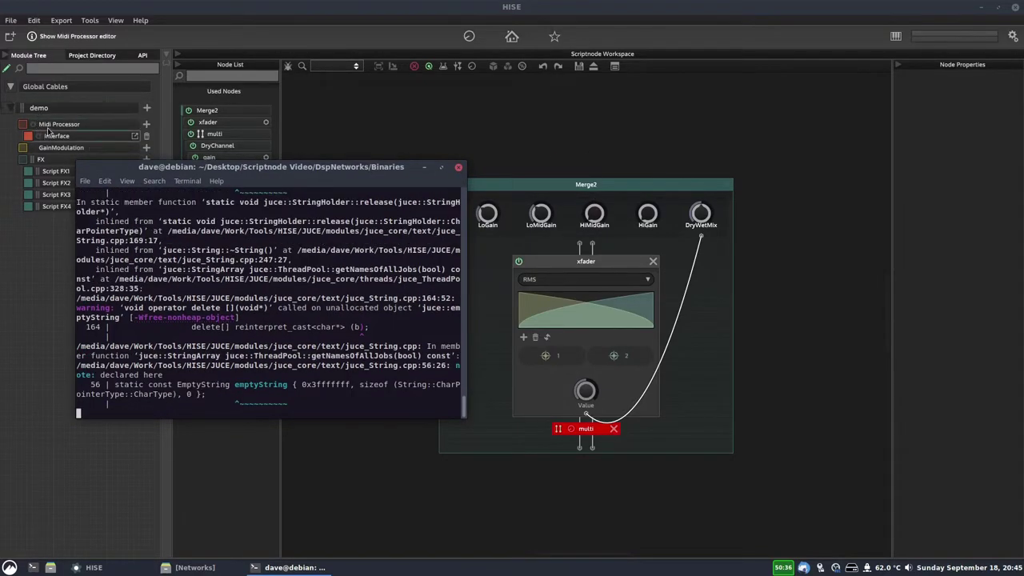
left_click(579, 145)
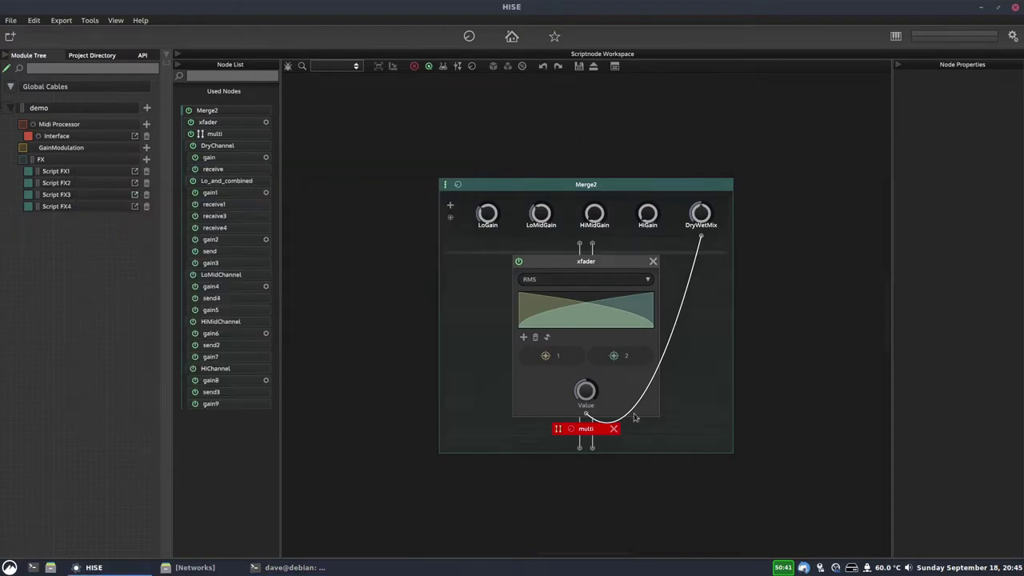
Step: Select the multi container in Used Nodes, then check the finished compile output and minimize the terminal
left_click(582, 433)
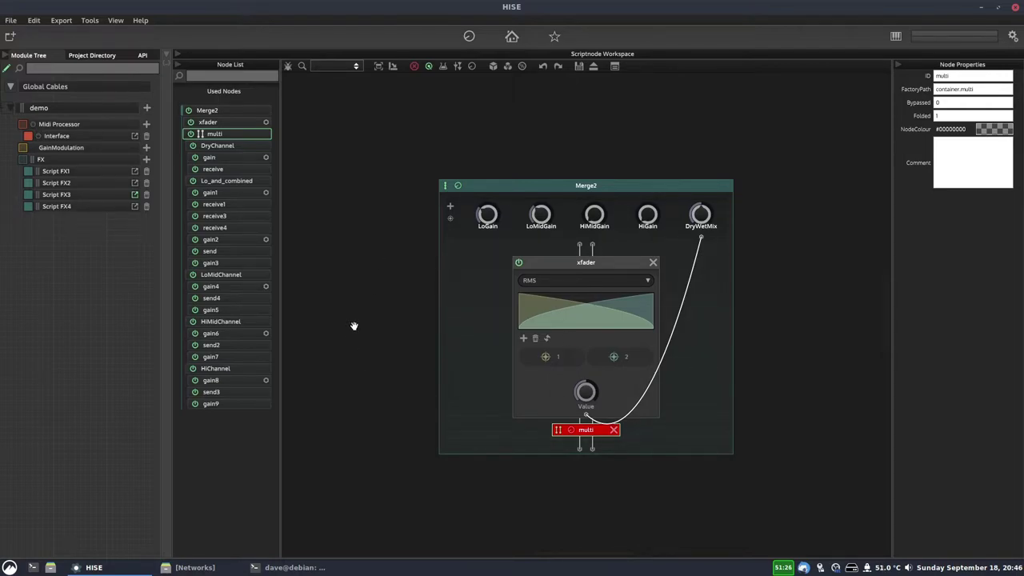
left_click(290, 567)
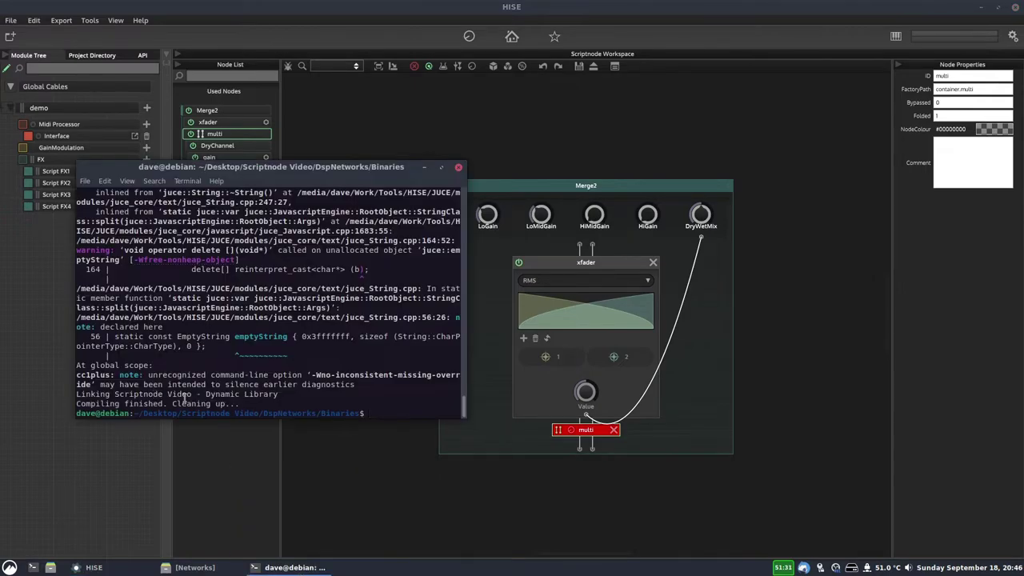
left_click(289, 568)
Step: Locate the compiled libScriptnode Video.so in DspNetworks/Binaries/dll and check its size
left_click(192, 567)
left_click(244, 339)
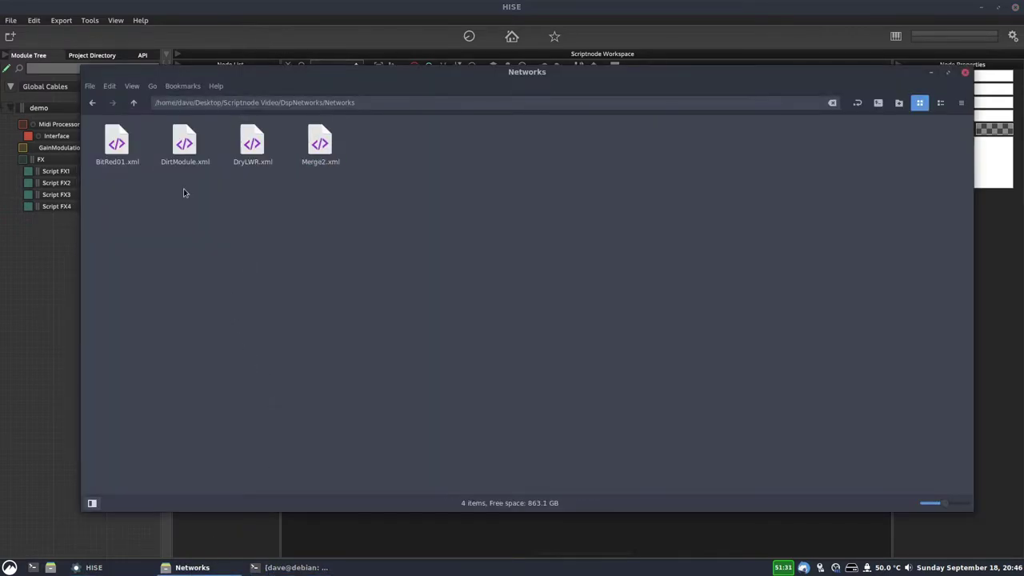
left_click(133, 104)
left_click(116, 144)
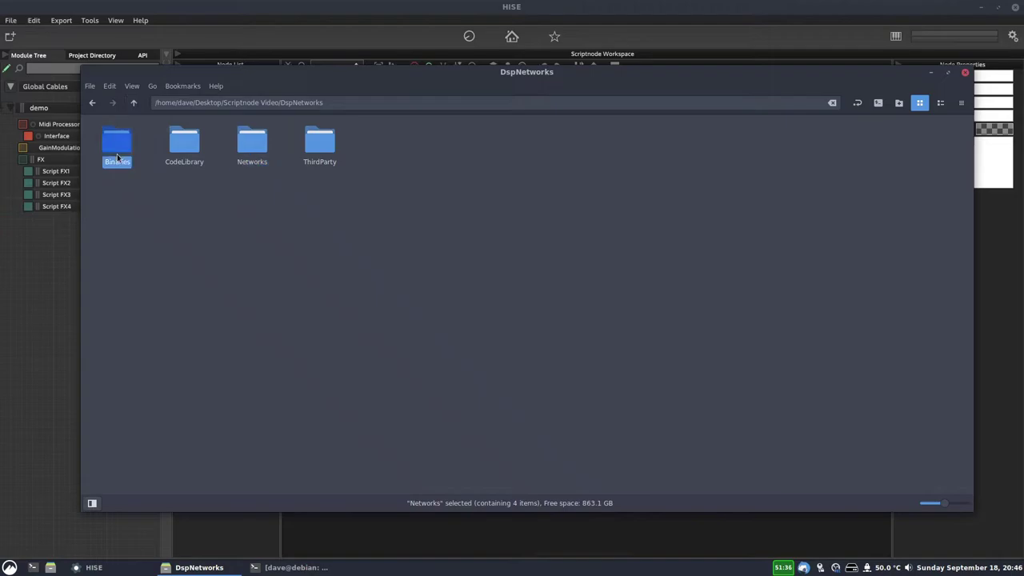
double_click(112, 143)
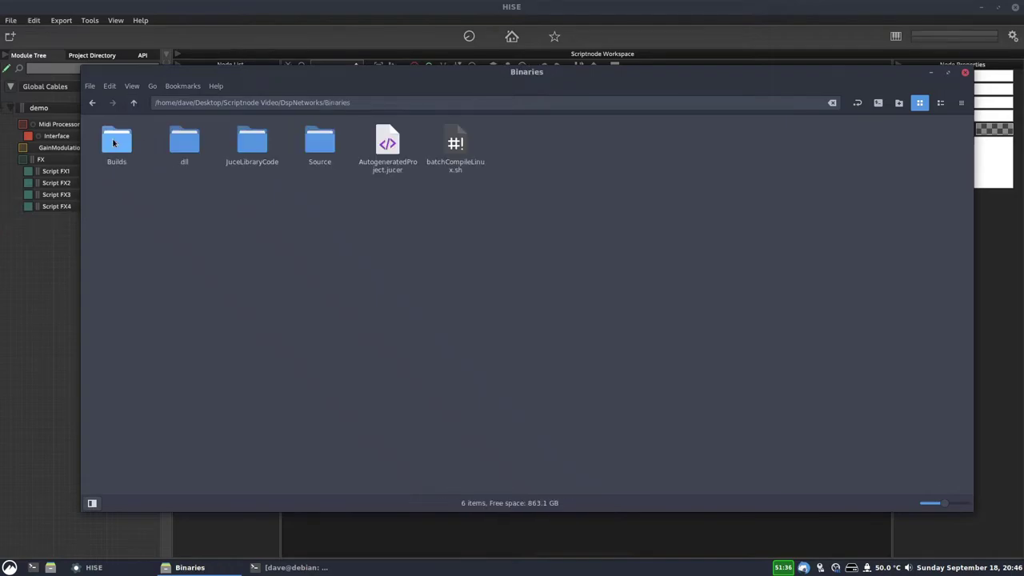
left_click(187, 144)
double_click(188, 145)
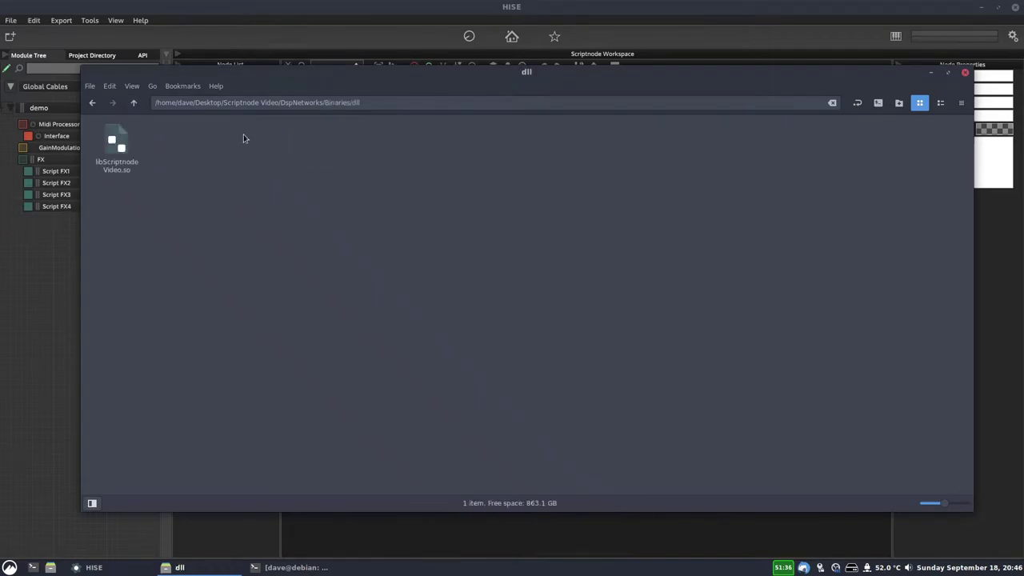
left_click(117, 148)
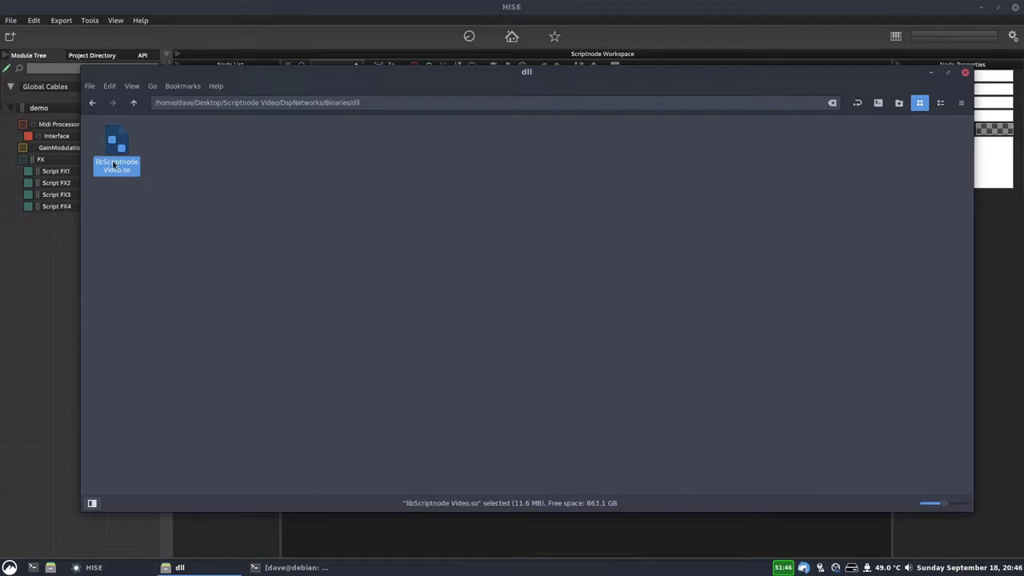
left_click(158, 174)
left_click(124, 144)
left_click(191, 162)
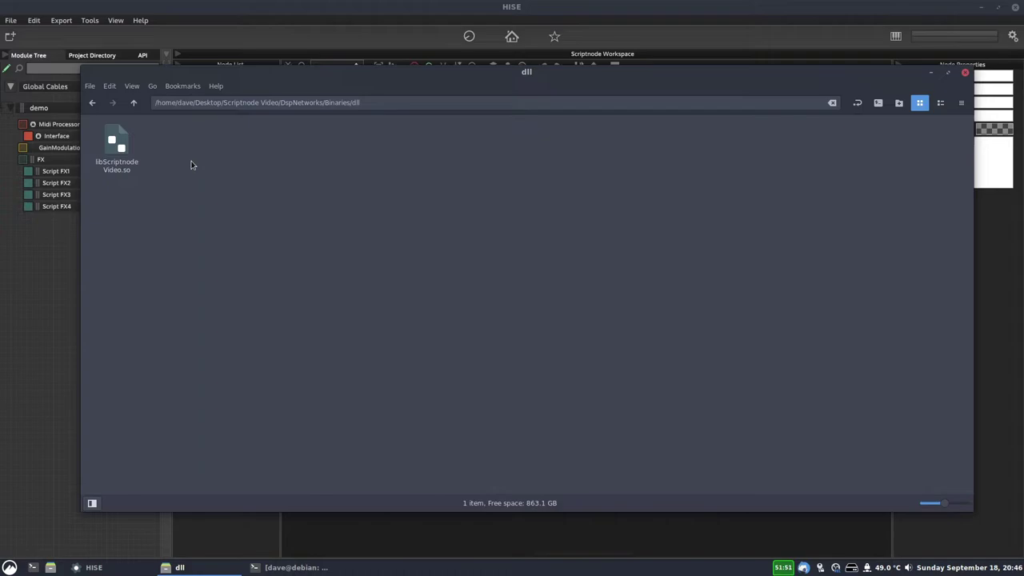
Step: Return to the Networks folder and select BitRed01, DirtModule and DryLWR
left_click(134, 104)
left_click(134, 104)
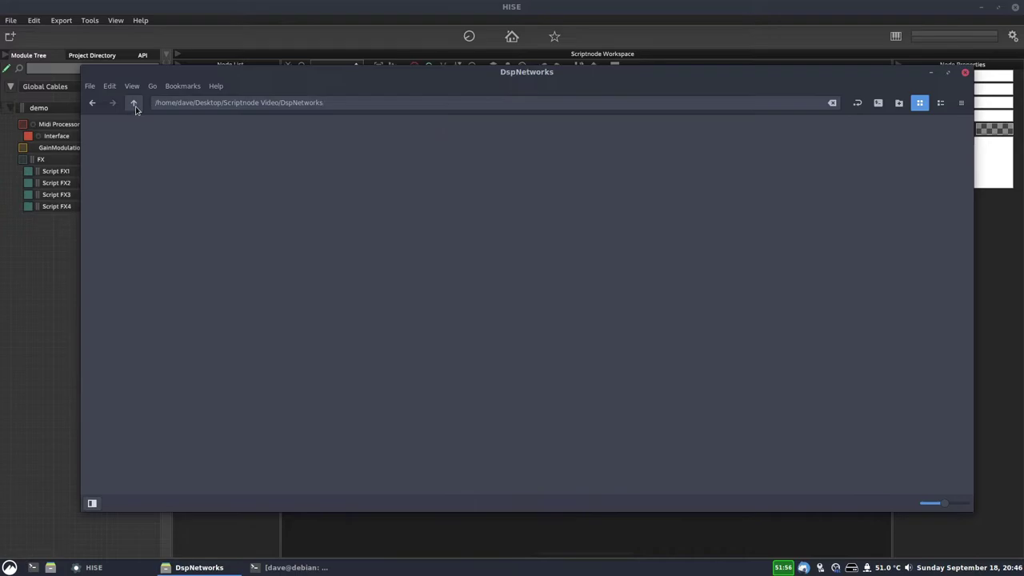
double_click(252, 142)
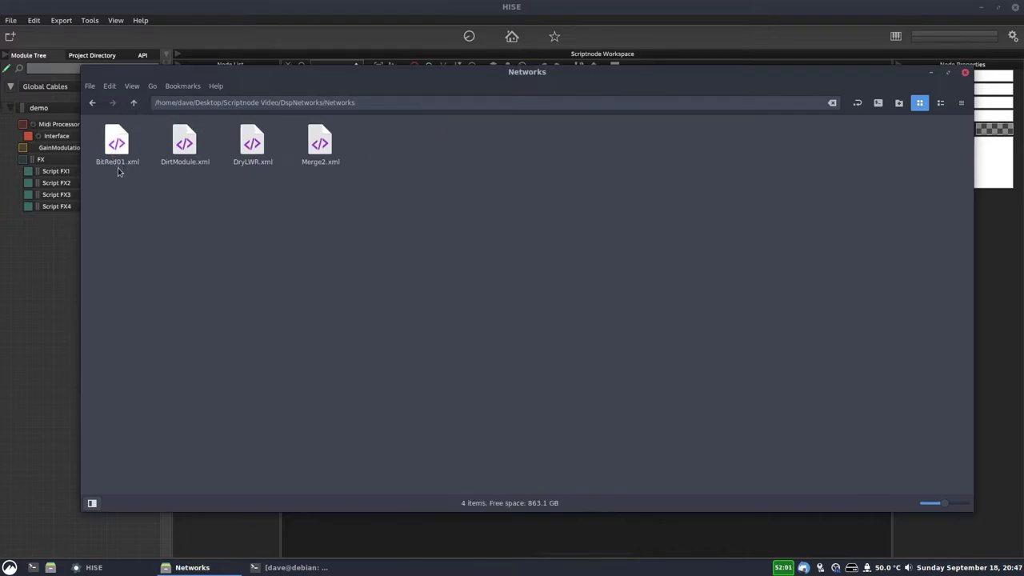
left_click_drag(116, 185, 236, 164)
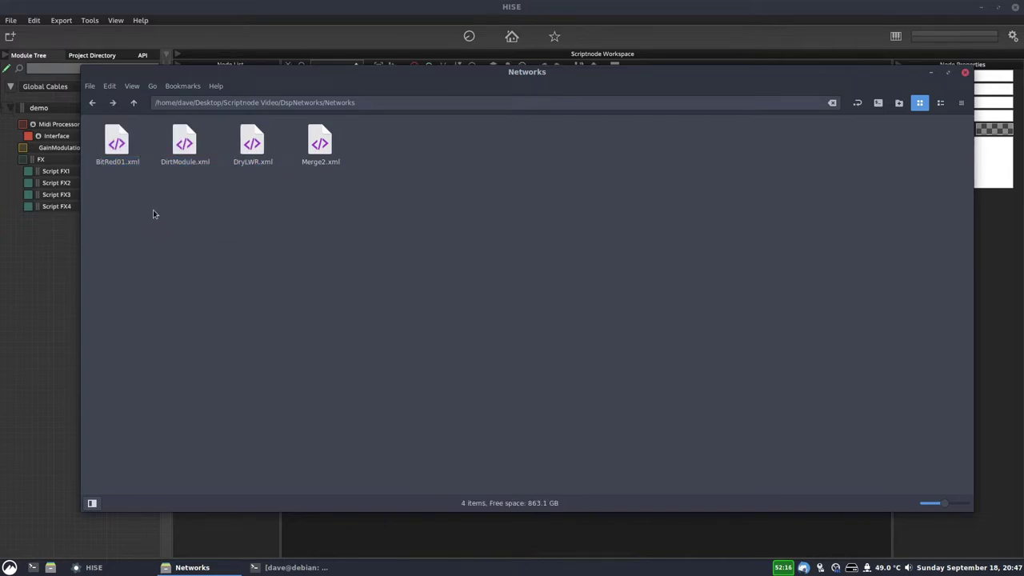
Step: Open AdditionalSourceCode/nodes and review the six generated source files, including BitRed01.h and DirtModule.h
left_click(133, 103)
left_click(134, 103)
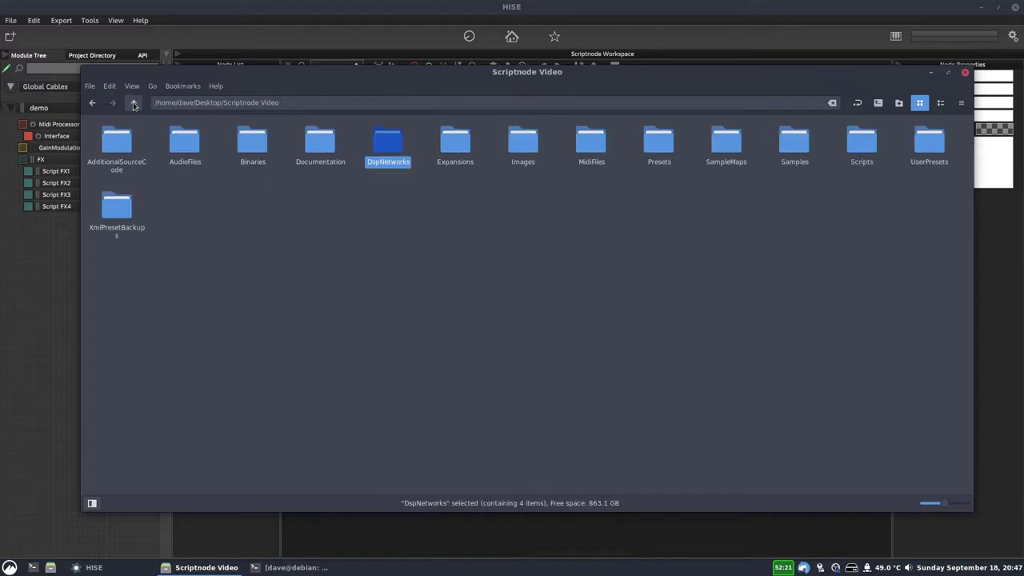
left_click(315, 178)
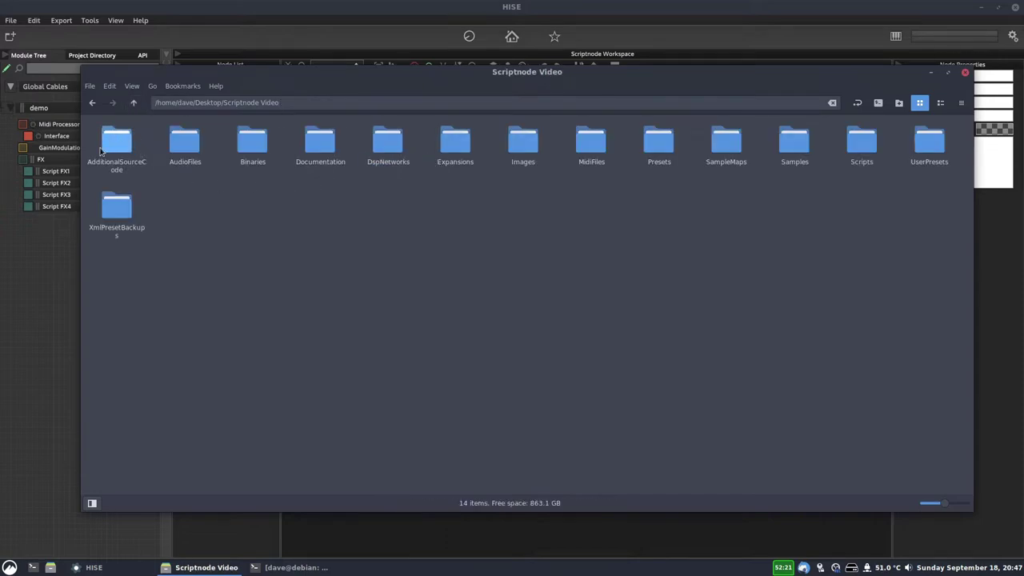
double_click(118, 150)
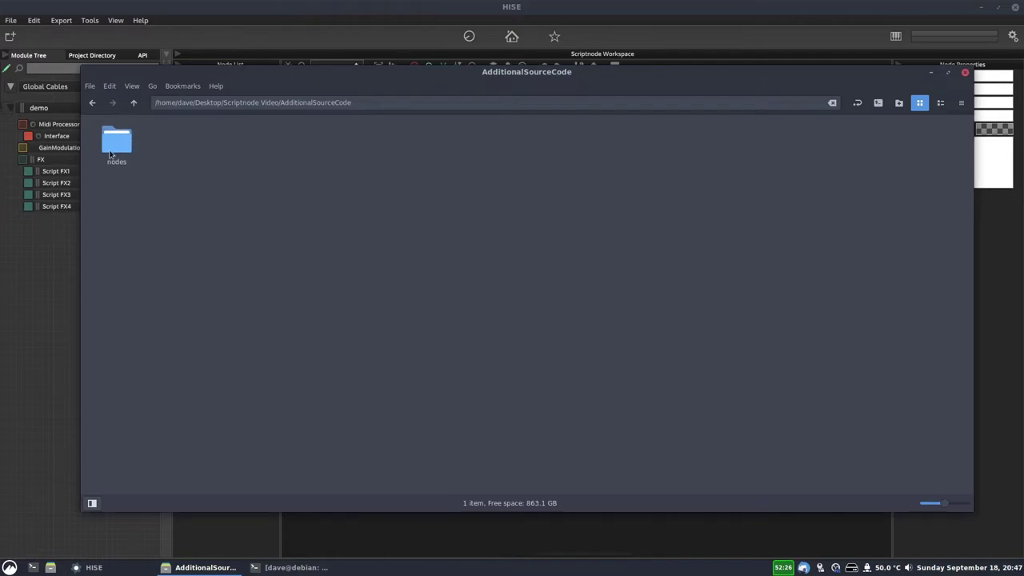
double_click(117, 146)
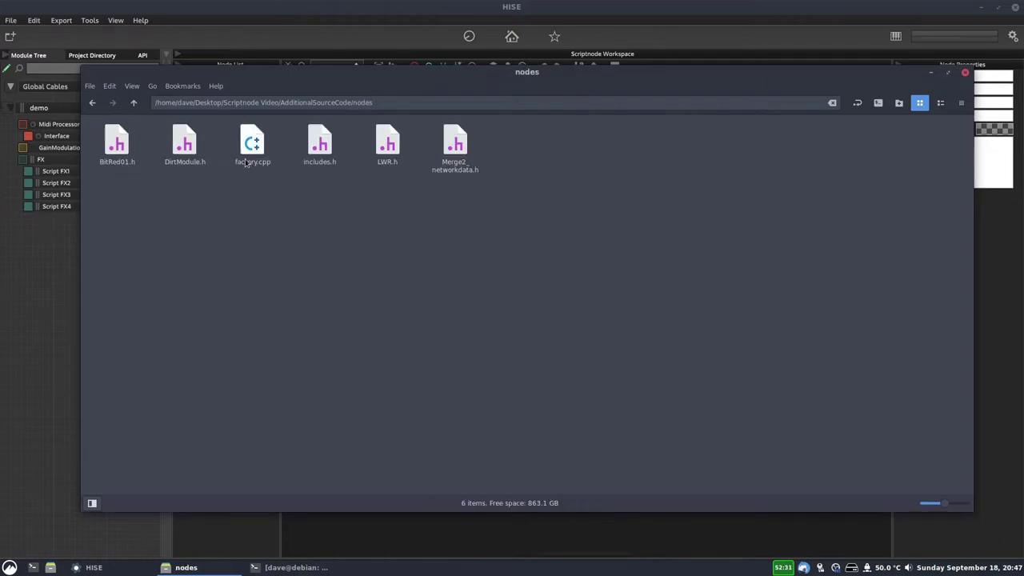
left_click(117, 156)
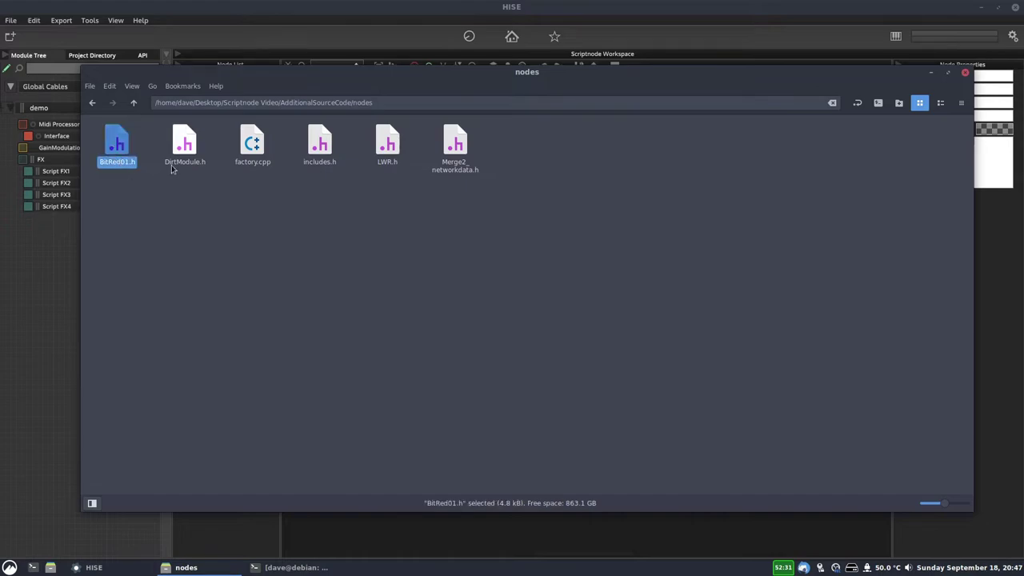
left_click(184, 162)
left_click(352, 172)
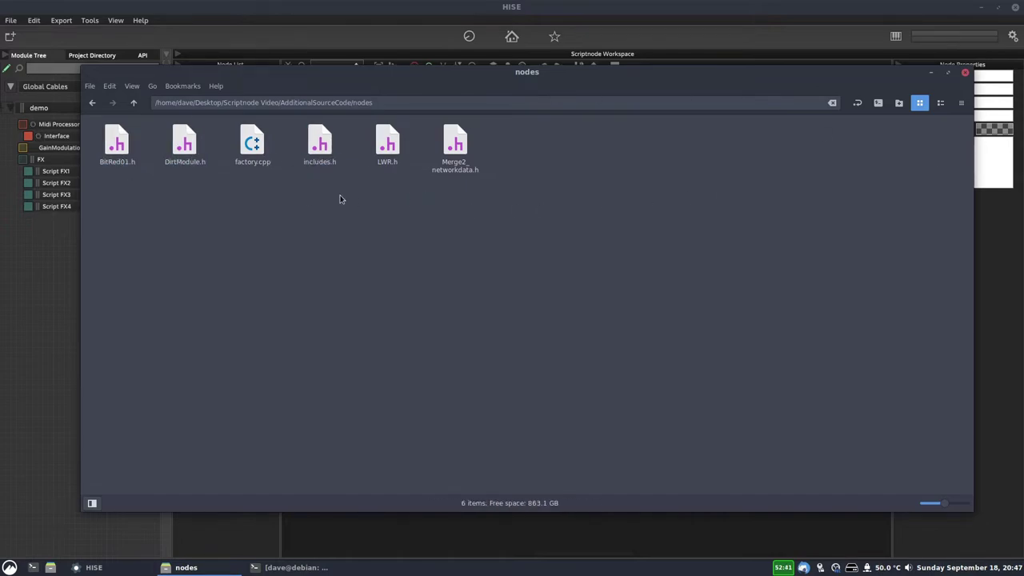
left_click_drag(120, 198, 542, 141)
left_click(542, 140)
Step: Go back up to the Scriptnode Video folder and minimize the file manager
left_click(130, 108)
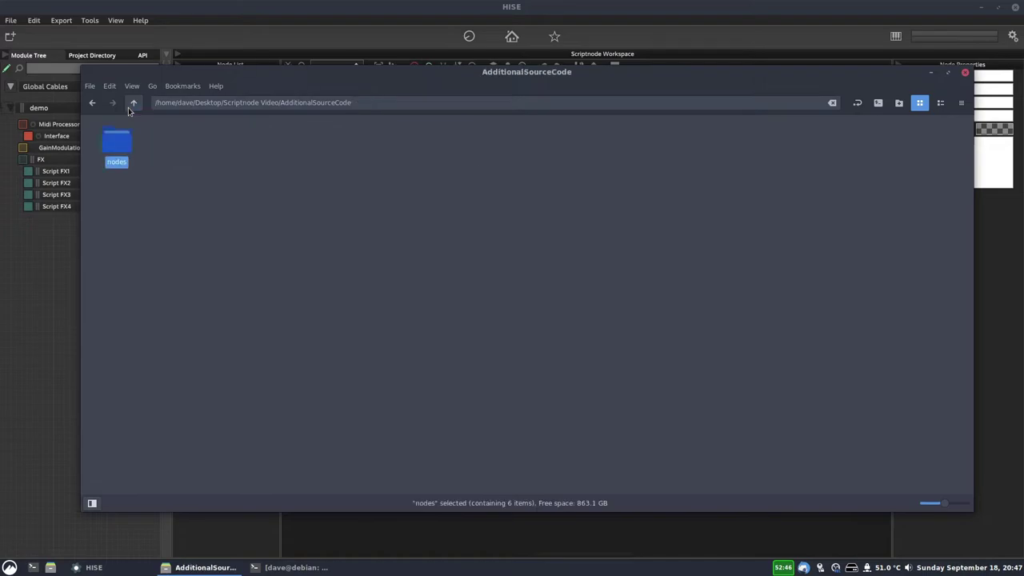
left_click(130, 108)
left_click(931, 72)
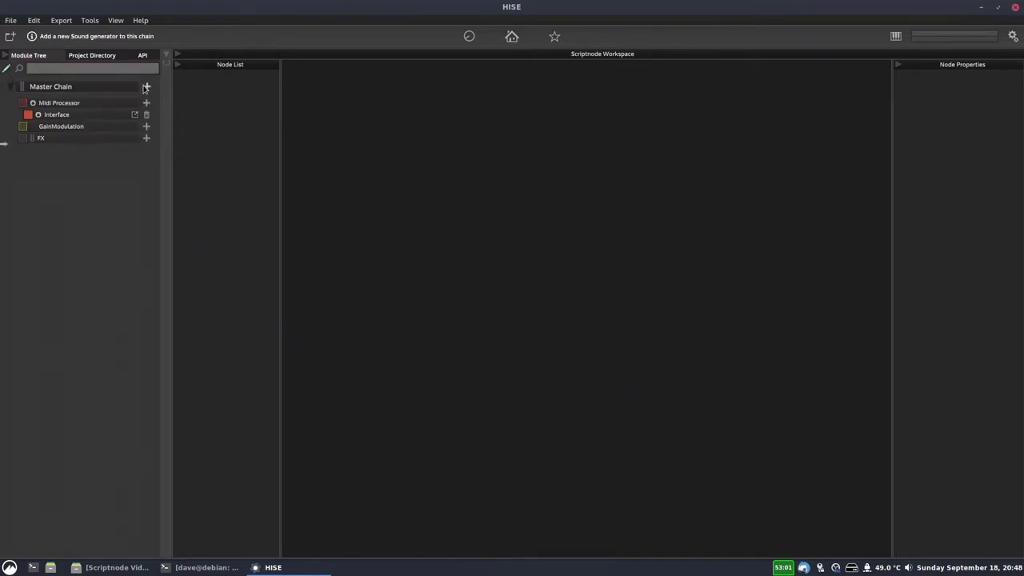
Step: Add a Script FX module to the FX chain and view its available networks
left_click(146, 138)
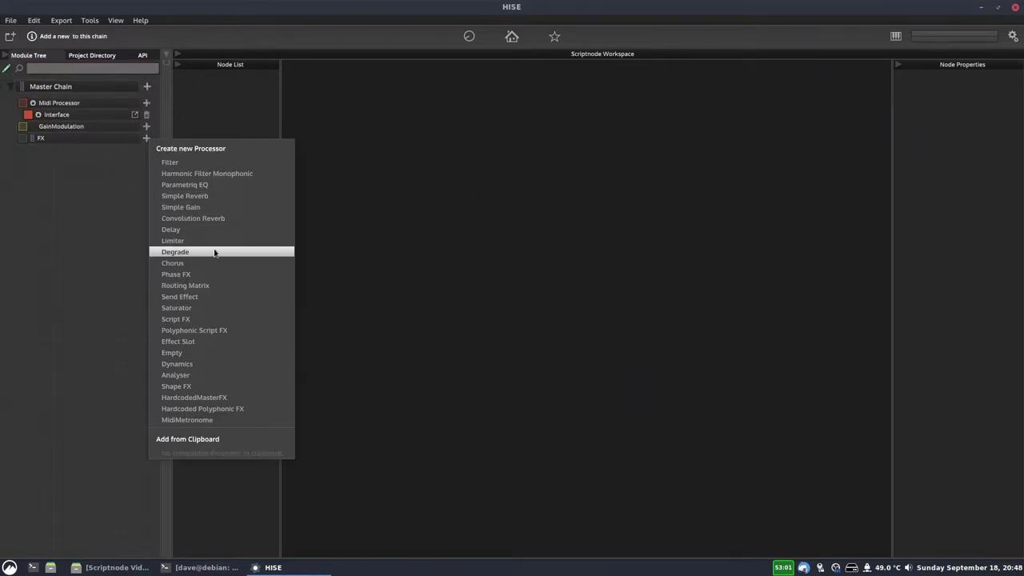
left_click(176, 319)
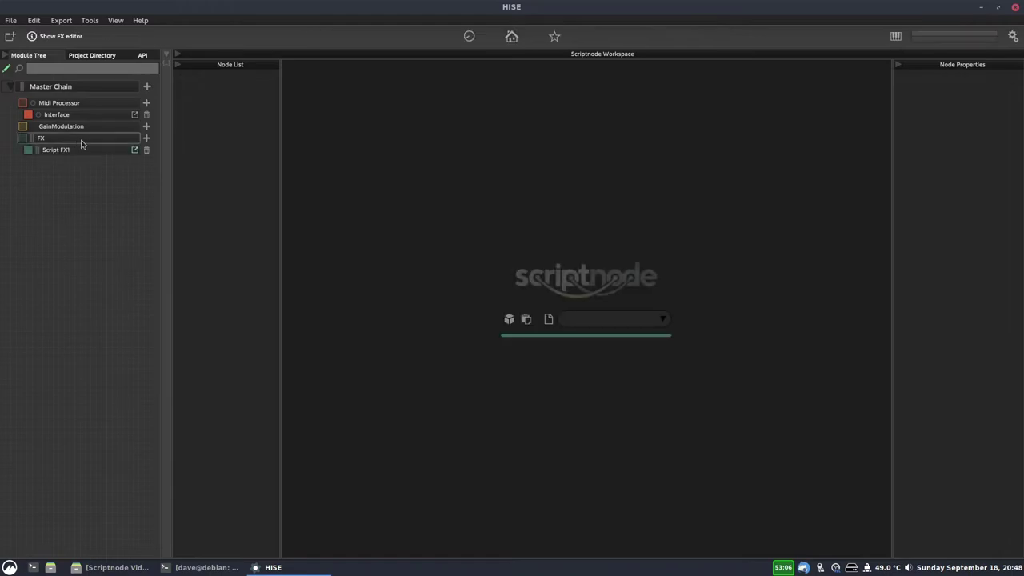
left_click(596, 319)
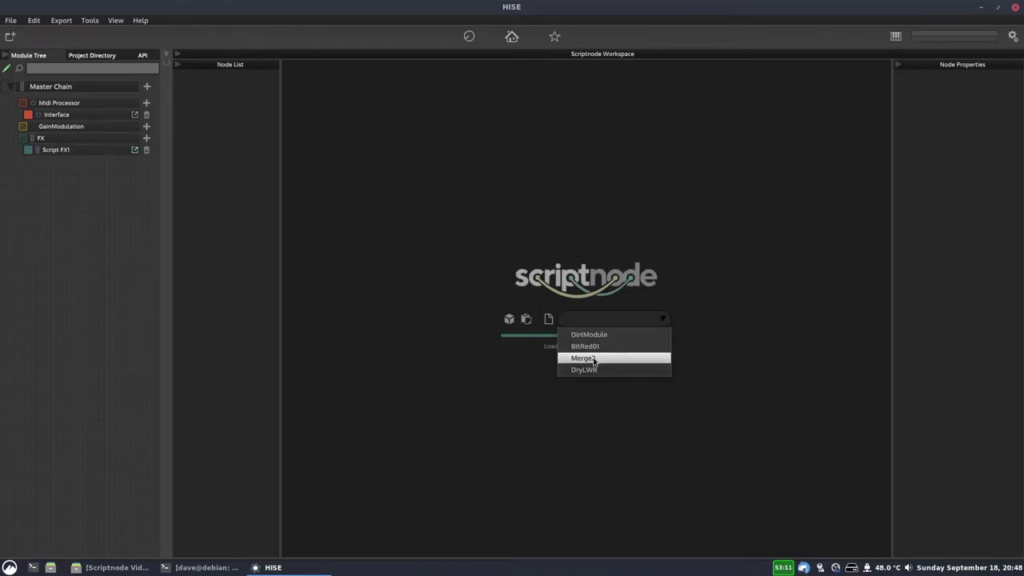
left_click(124, 568)
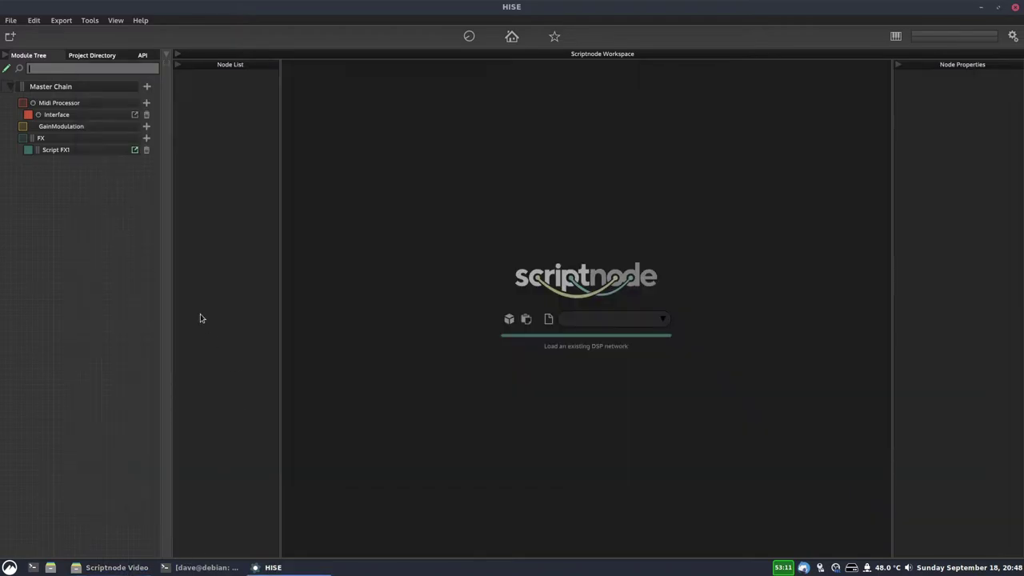
Step: Compare the network list against the DspNetworks/Networks folder in the file manager
left_click(120, 567)
double_click(392, 149)
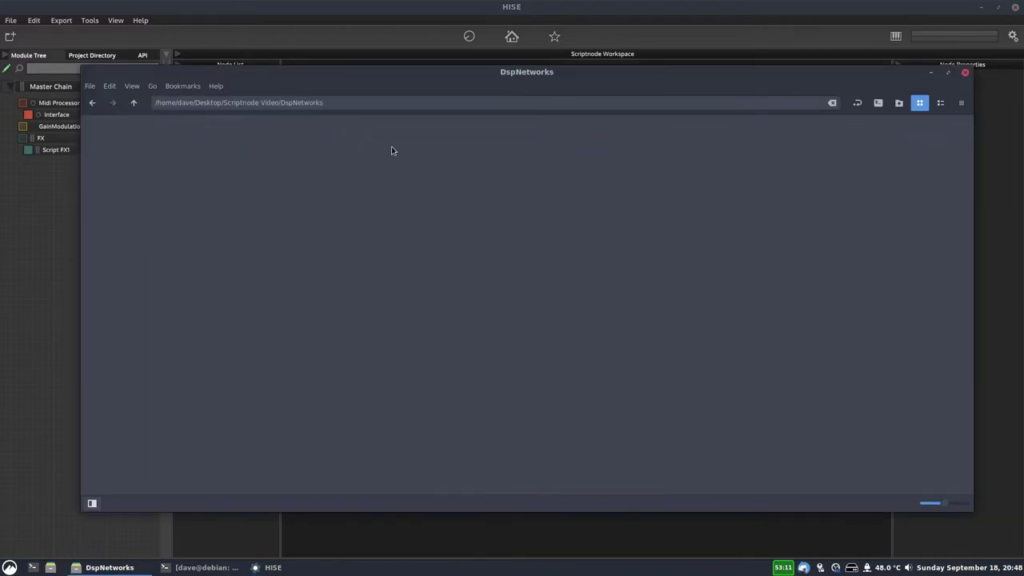
double_click(252, 142)
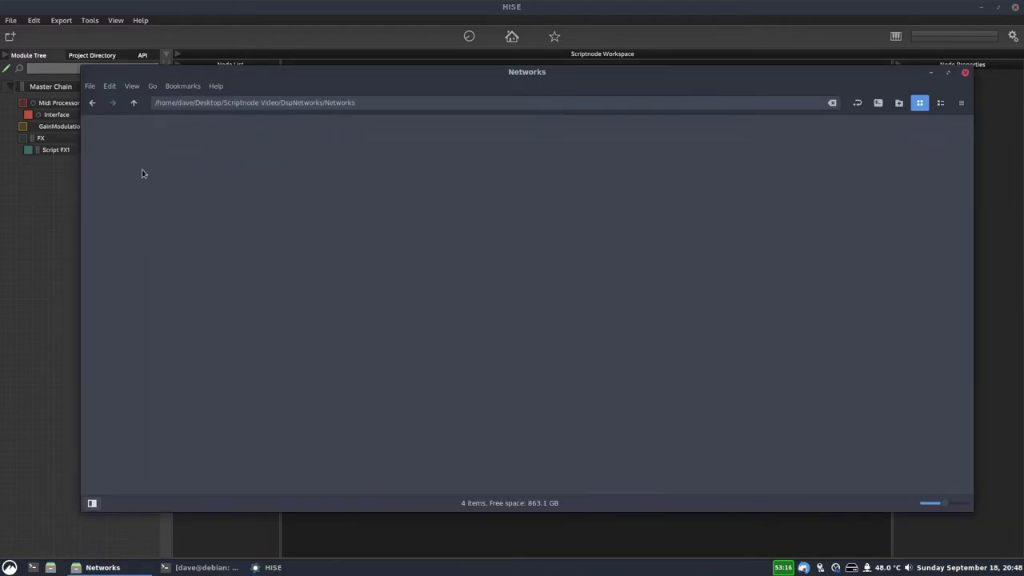
left_click(55, 214)
left_click(626, 320)
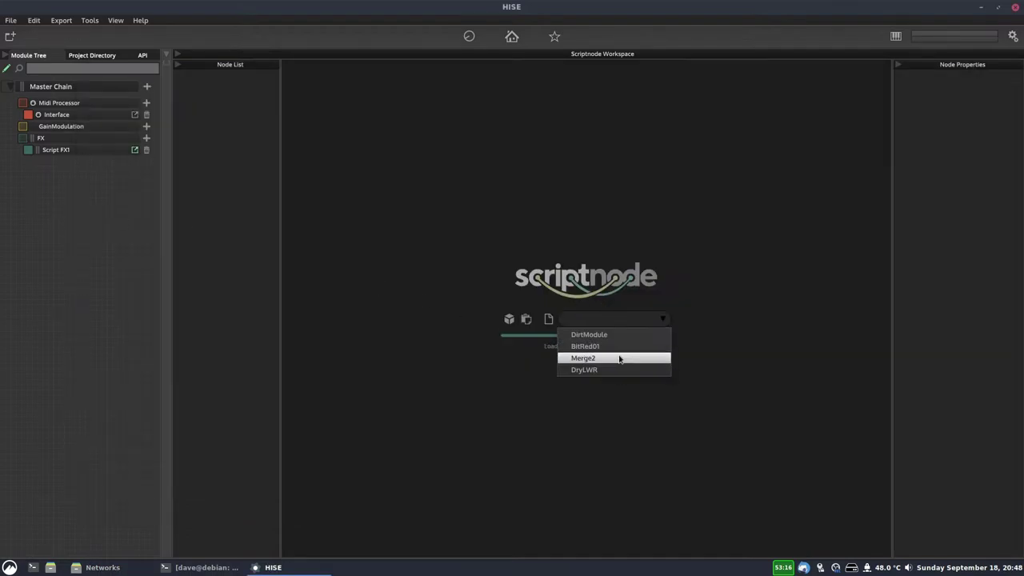
Step: Replace Script FX1 with a new HardcodedMasterFX module in the FX chain
left_click(146, 150)
left_click(146, 139)
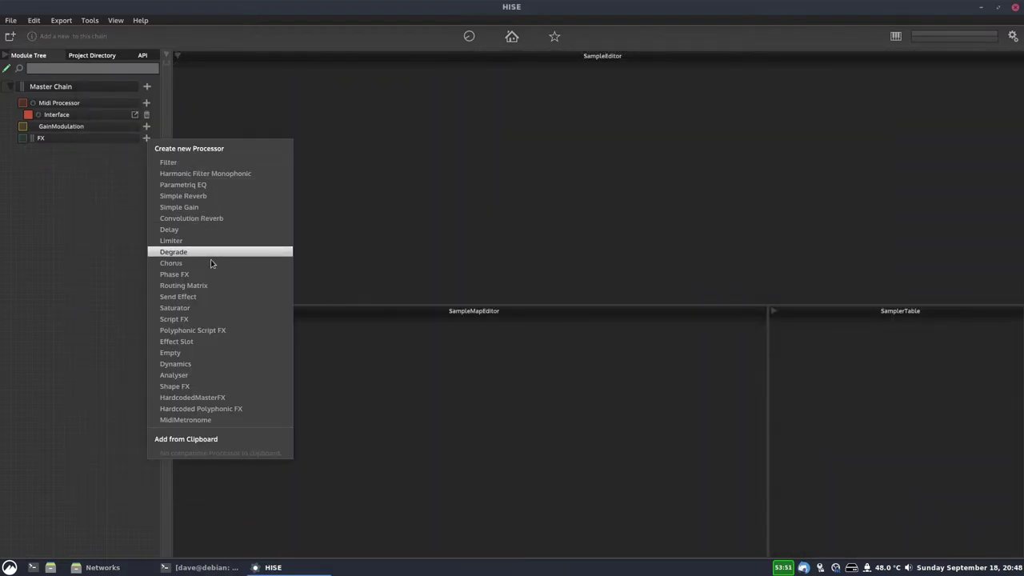
left_click(204, 398)
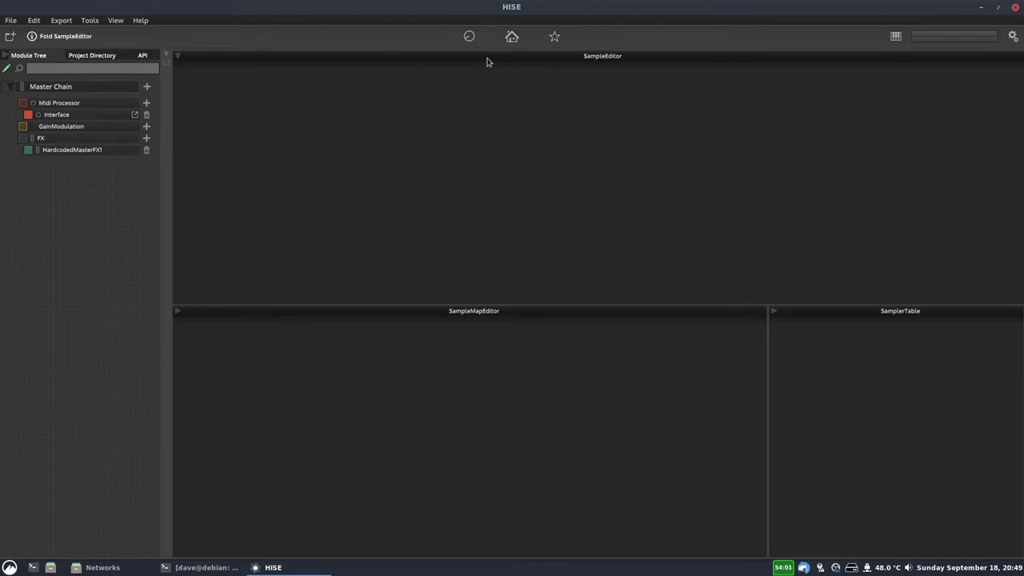
Step: Try the DirtModule and BitRed01 networks in HardcodedMasterFX1, ending on LWR
left_click(92, 151)
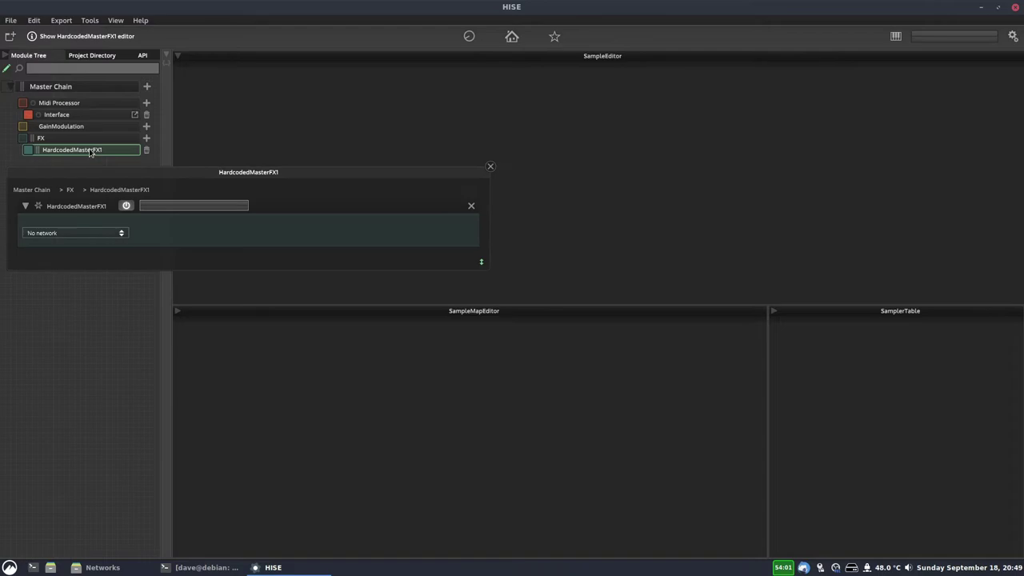
left_click(41, 234)
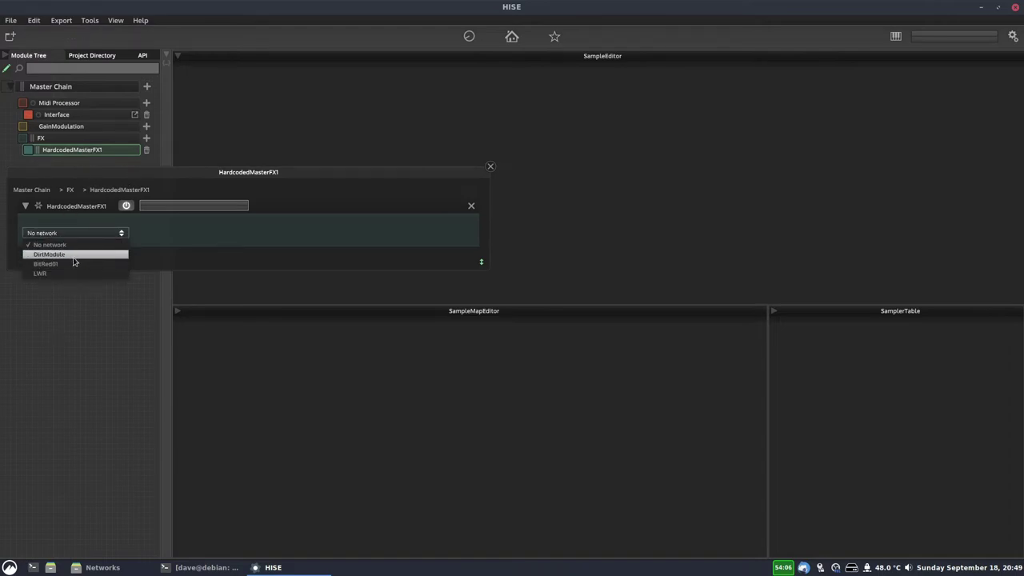
left_click(79, 254)
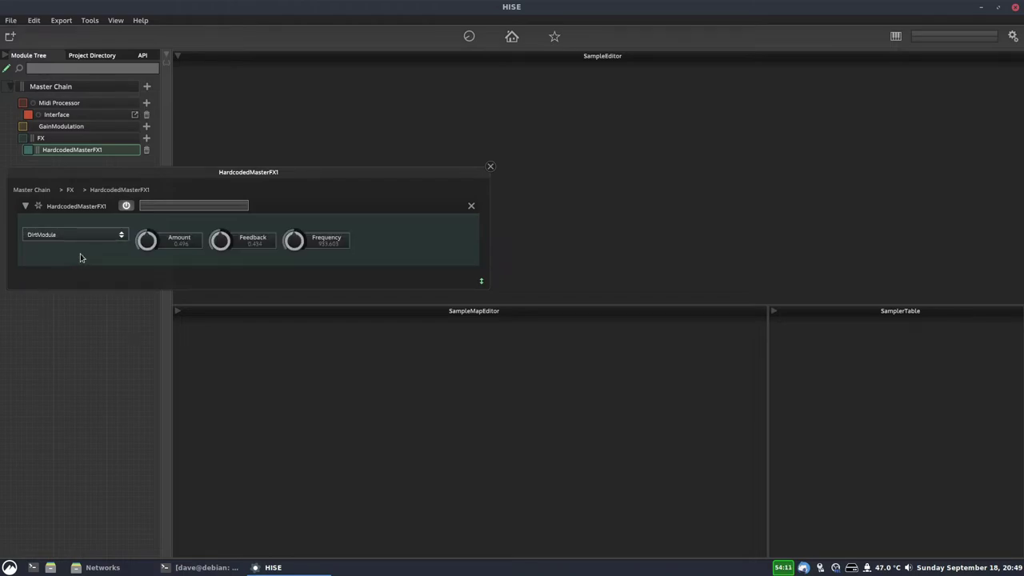
left_click(77, 237)
left_click(76, 267)
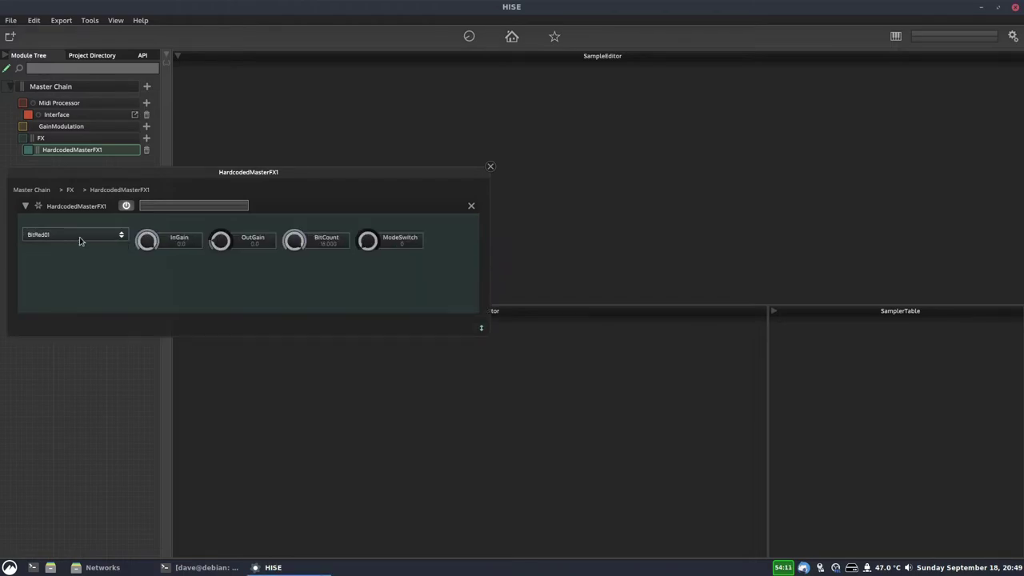
left_click(80, 240)
left_click(77, 280)
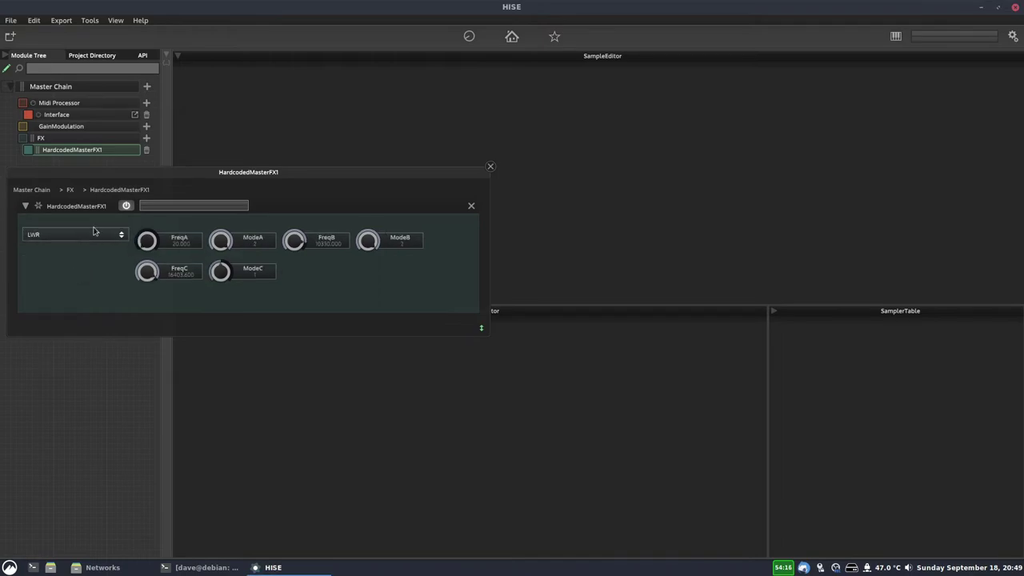
Step: Add a Knob1 slider to the Interface canvas and move it down and right
left_click(490, 166)
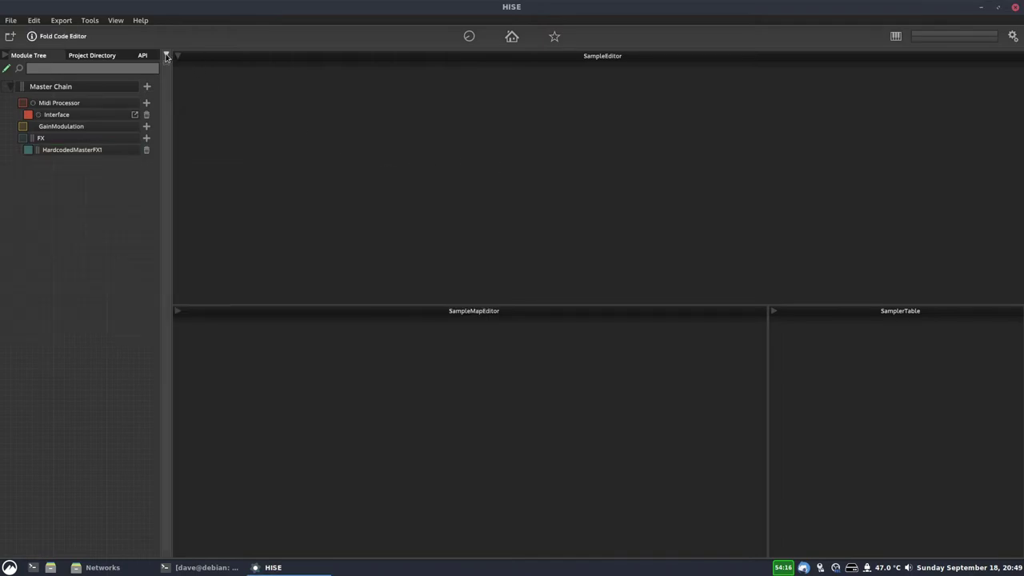
left_click(126, 88)
left_click(134, 117)
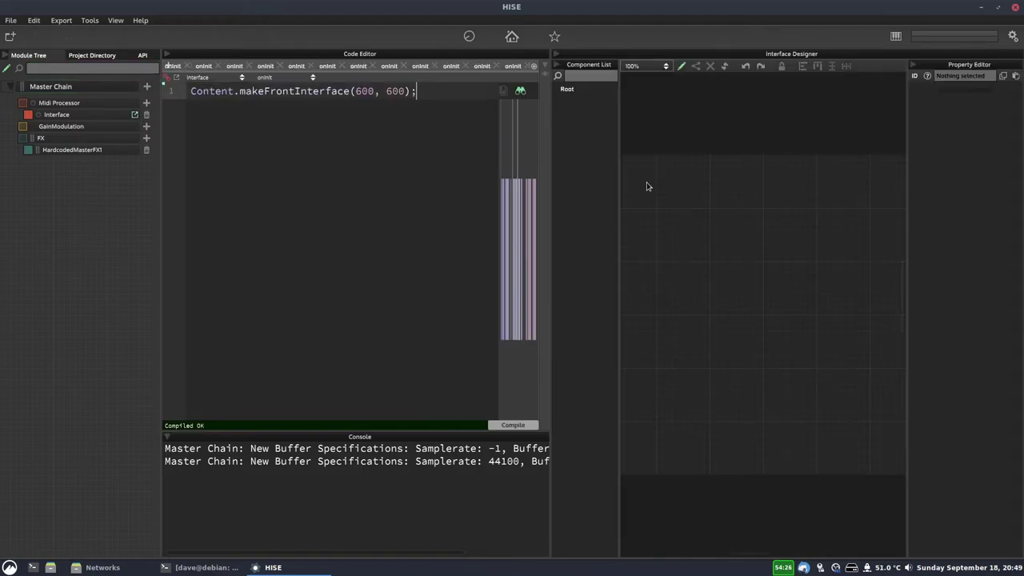
right_click(653, 186)
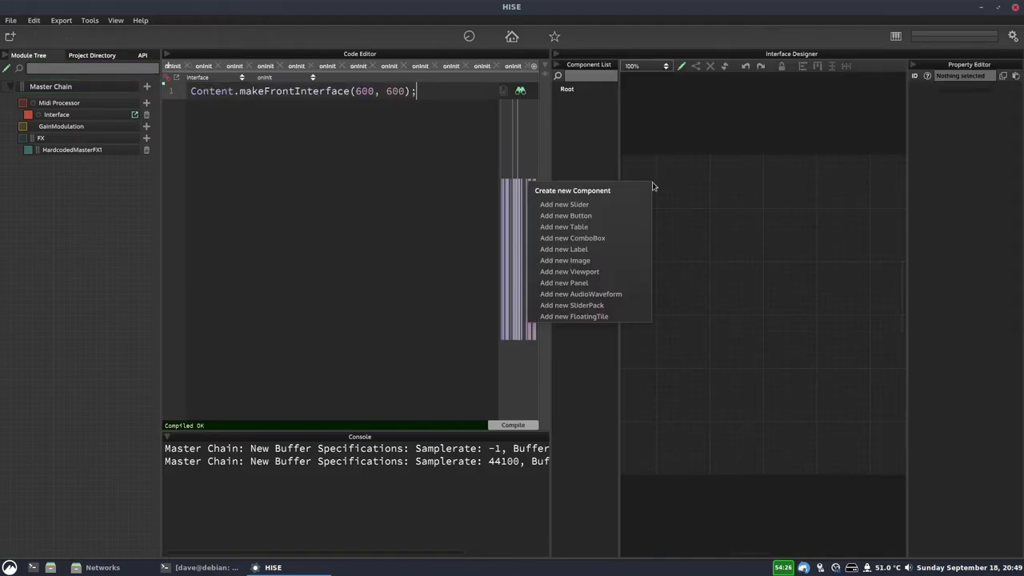
left_click(592, 204)
left_click_drag(694, 200, 762, 248)
Step: Link Knob1 to HardcodedMasterFX1's FreqA parameter and test it against the effect editor
left_click(960, 272)
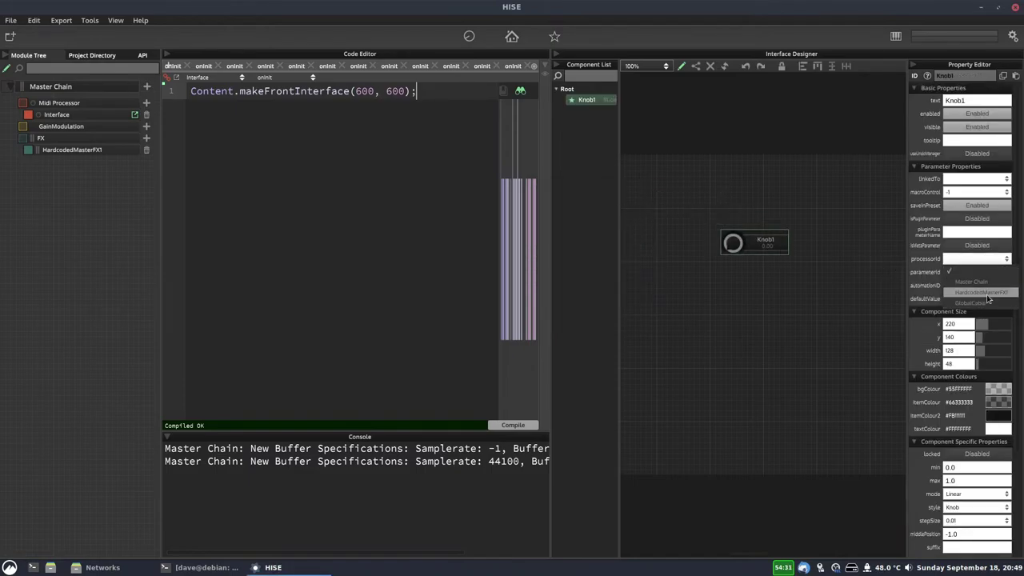
left_click(989, 293)
left_click(961, 273)
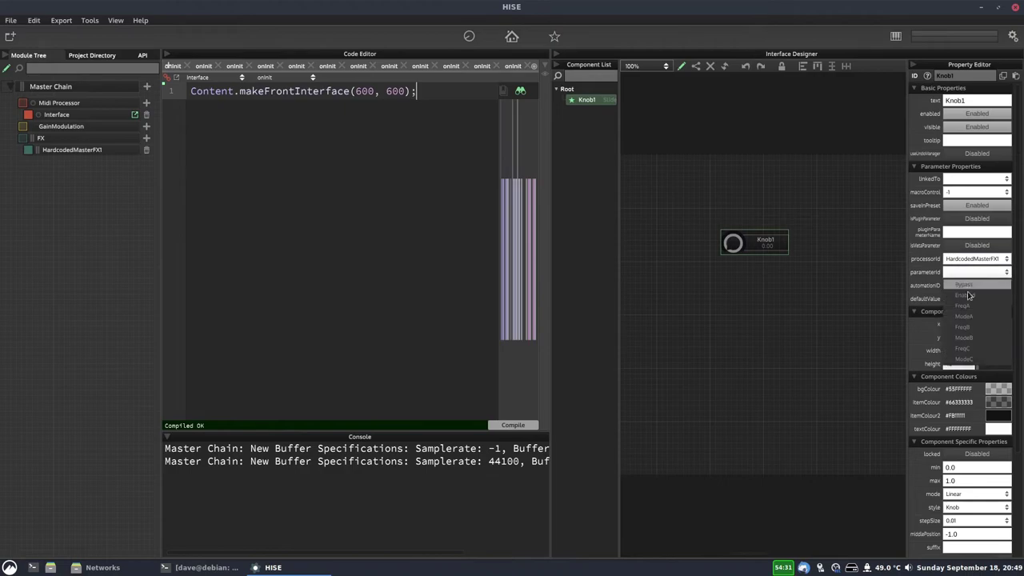
left_click(971, 311)
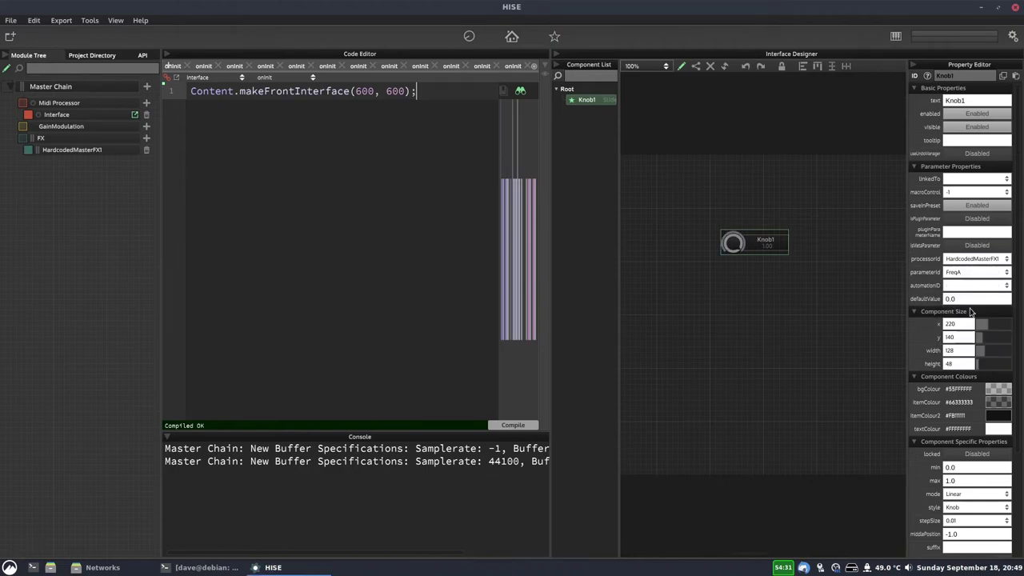
left_click(103, 150)
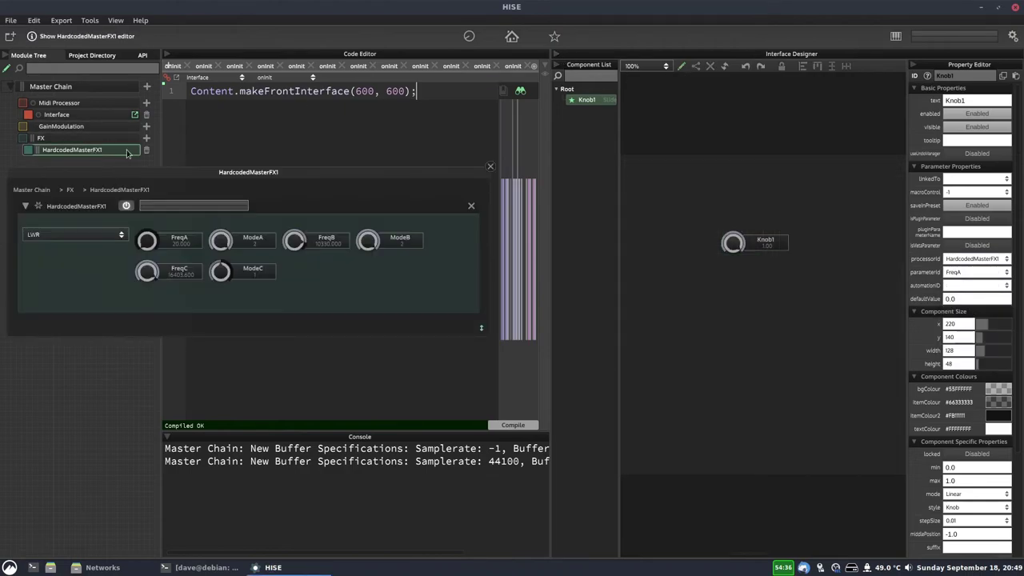
mouse_move(720, 311)
left_mouse_down()
mouse_move(714, 275)
mouse_move(720, 316)
left_mouse_up()
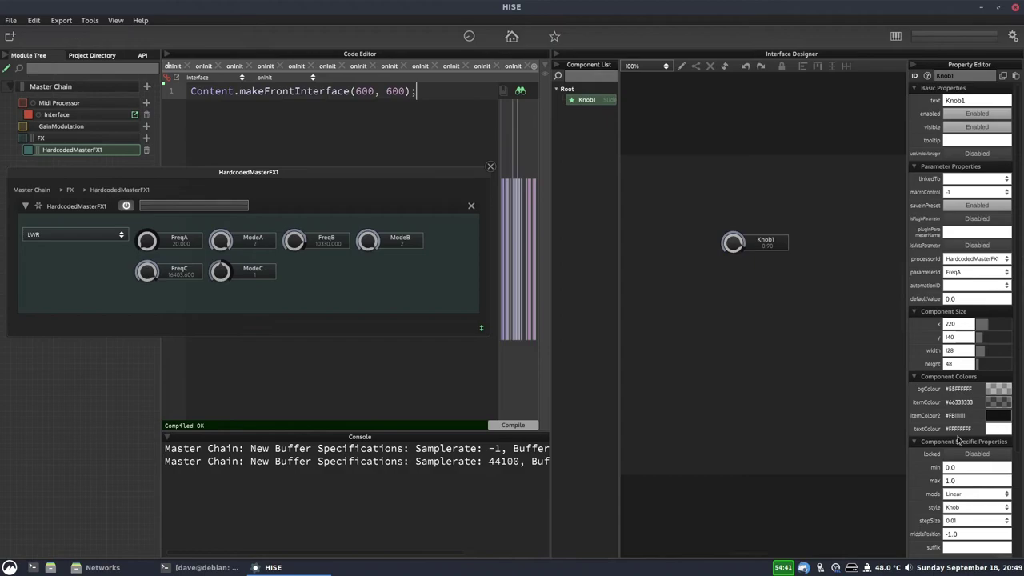
Step: Set Knob1's mode to Frequency, recompile the interface, and sweep it to about 6 kHz
left_click(956, 494)
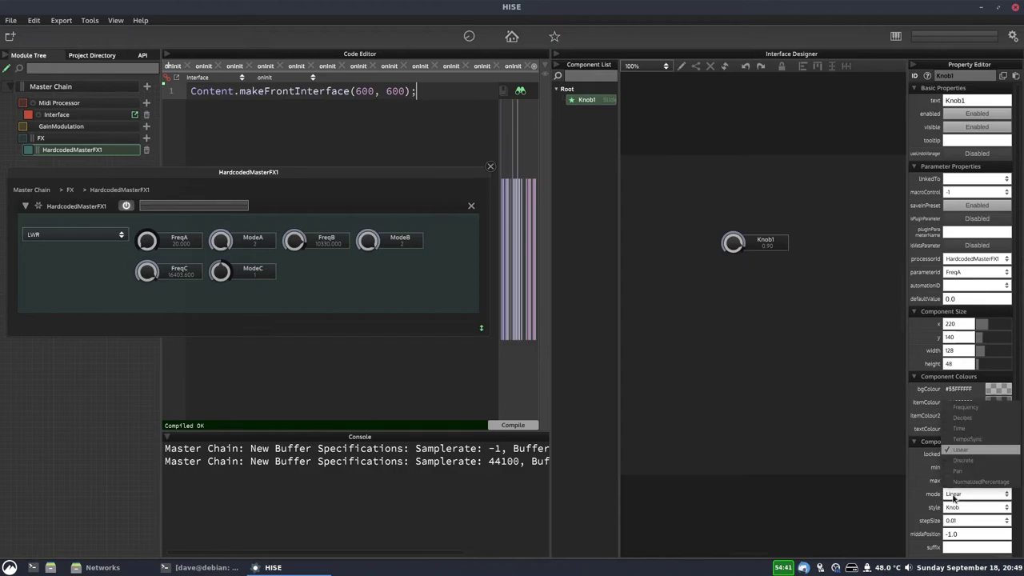
left_click(965, 409)
key("F5")
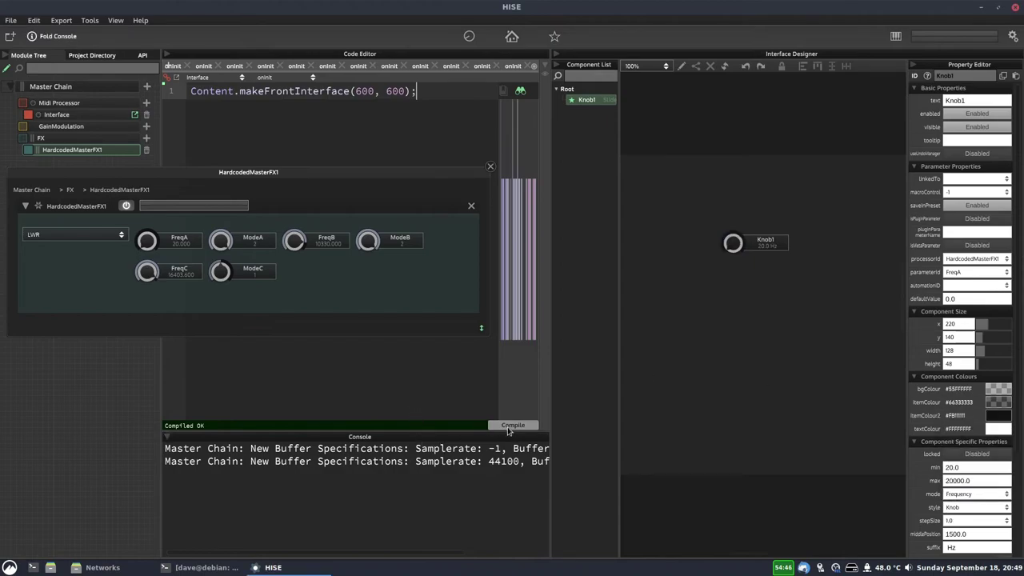
left_click(647, 240)
left_click_drag(739, 245, 755, 186)
left_click_drag(737, 246, 709, 192)
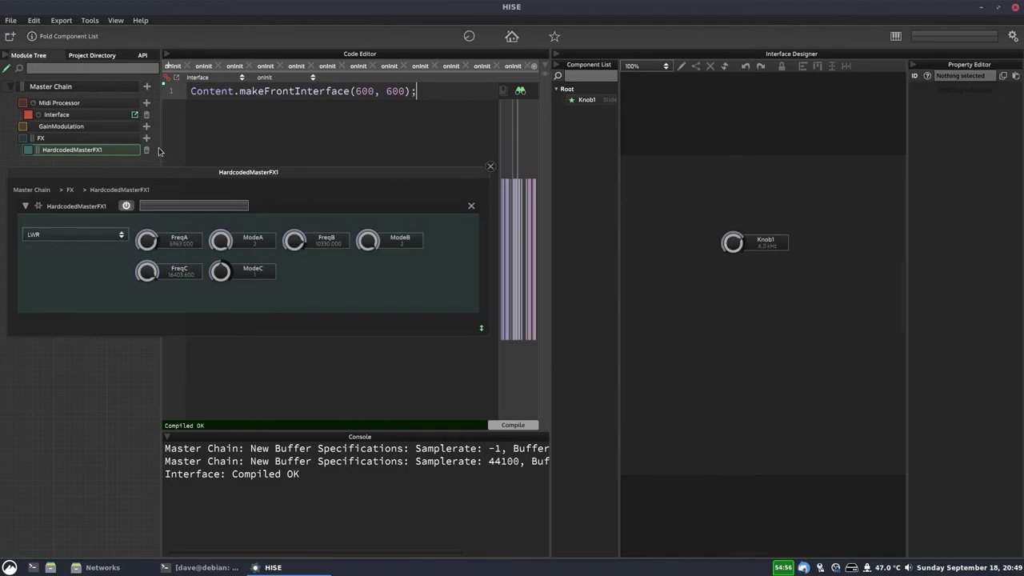
Step: Add a temporary Script FX module to the FX chain
left_click(490, 167)
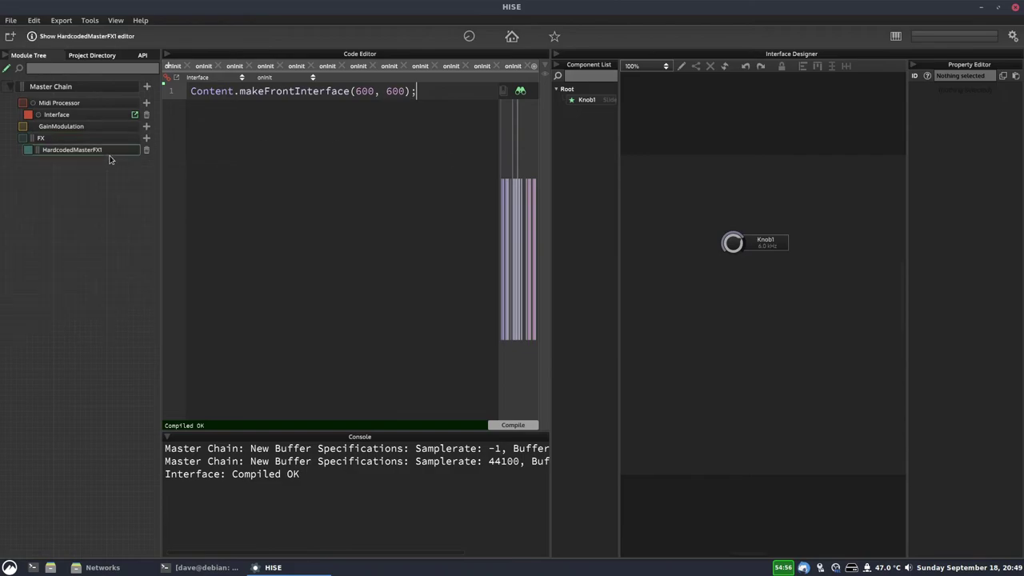
left_click(147, 137)
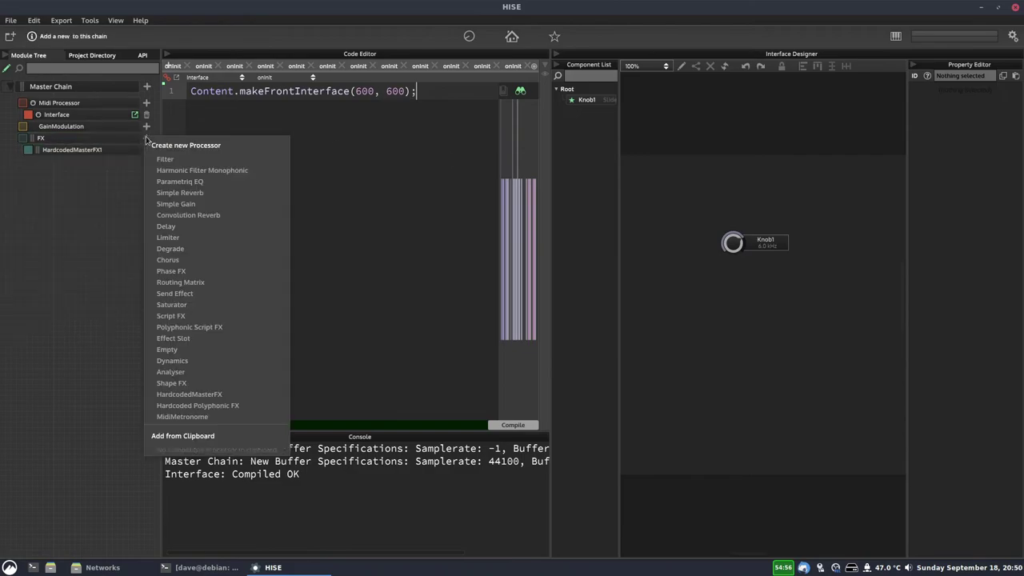
left_click(199, 315)
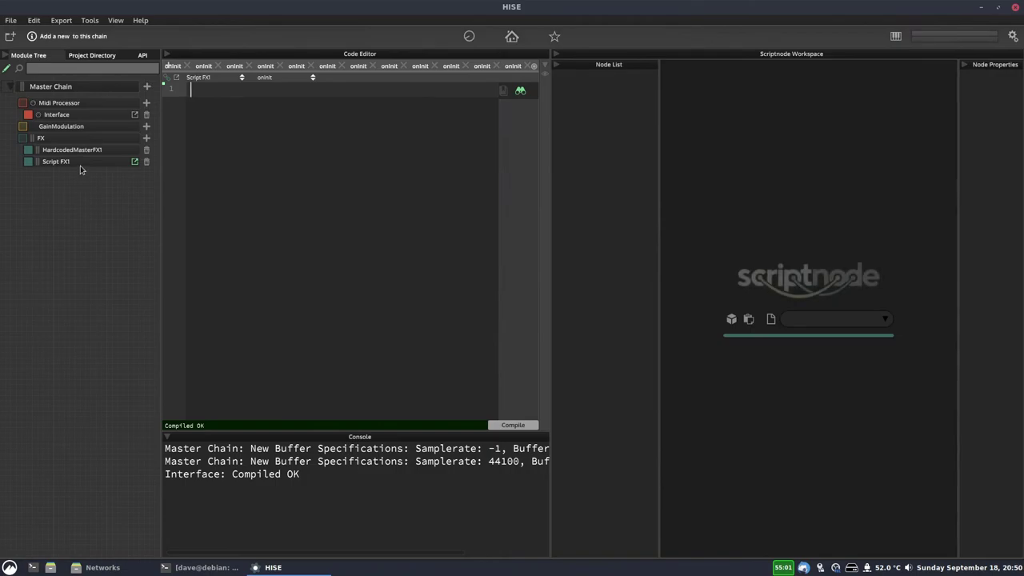
left_click(77, 150)
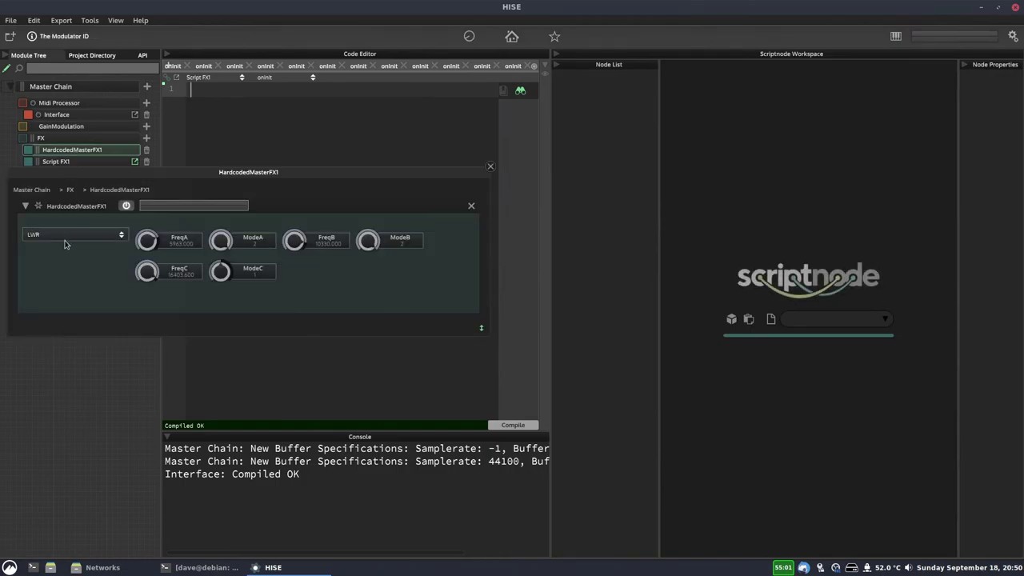
left_click(490, 167)
Step: Load the LWR network into scriptnode and widen the graph to inspect its three filters
left_click(862, 317)
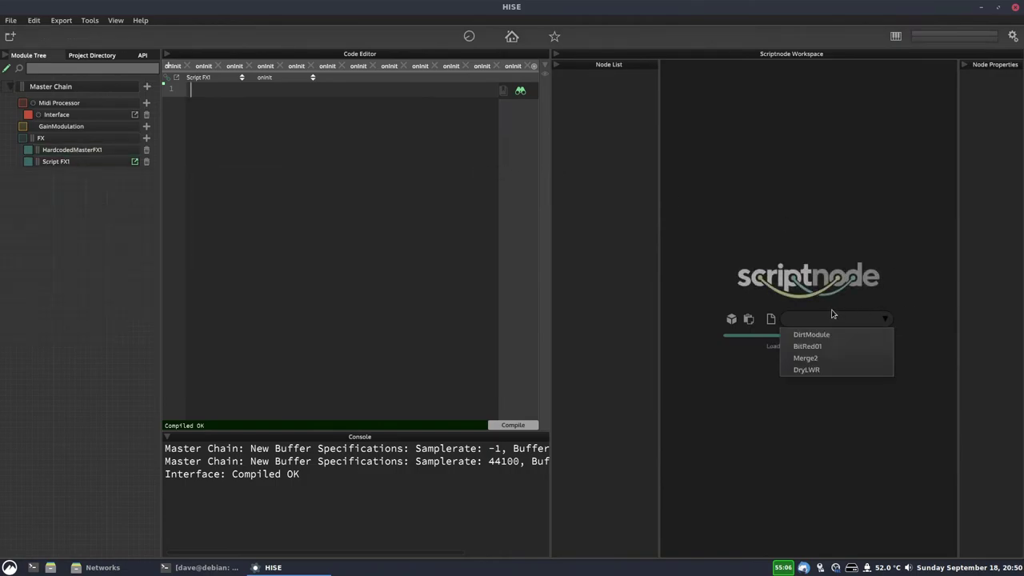
left_click(806, 368)
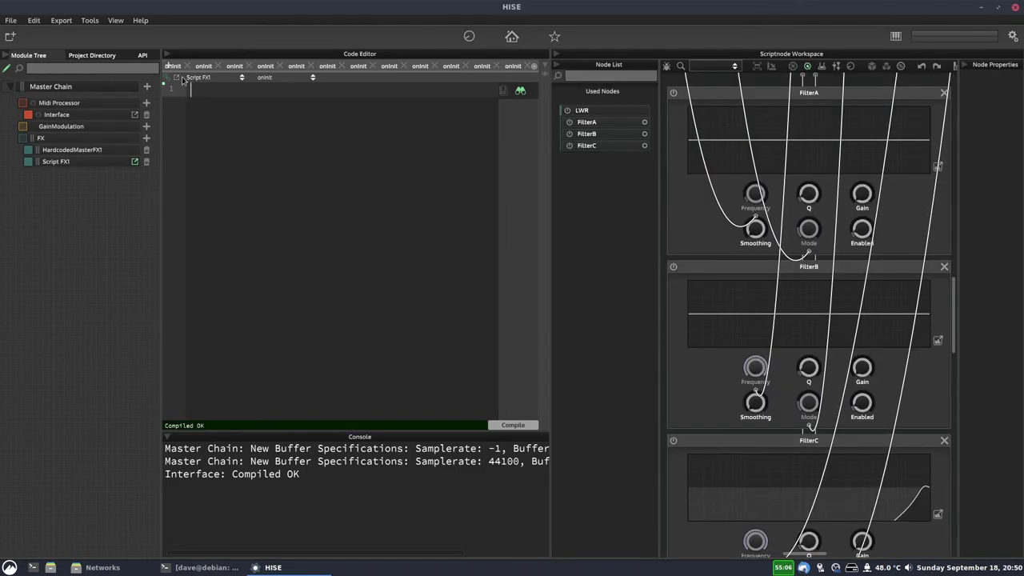
left_click(166, 56)
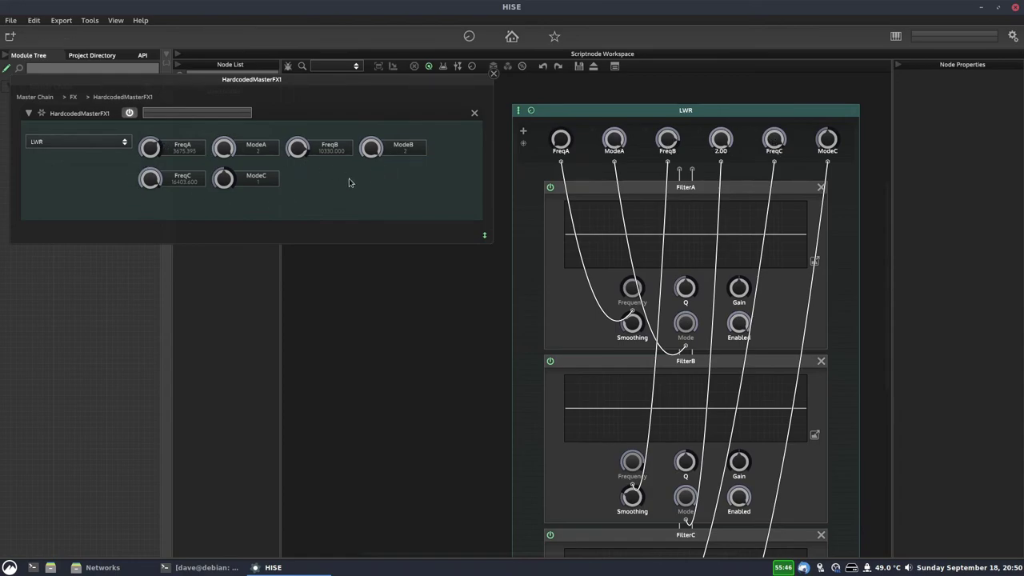
scroll(149, 148, "down", 3)
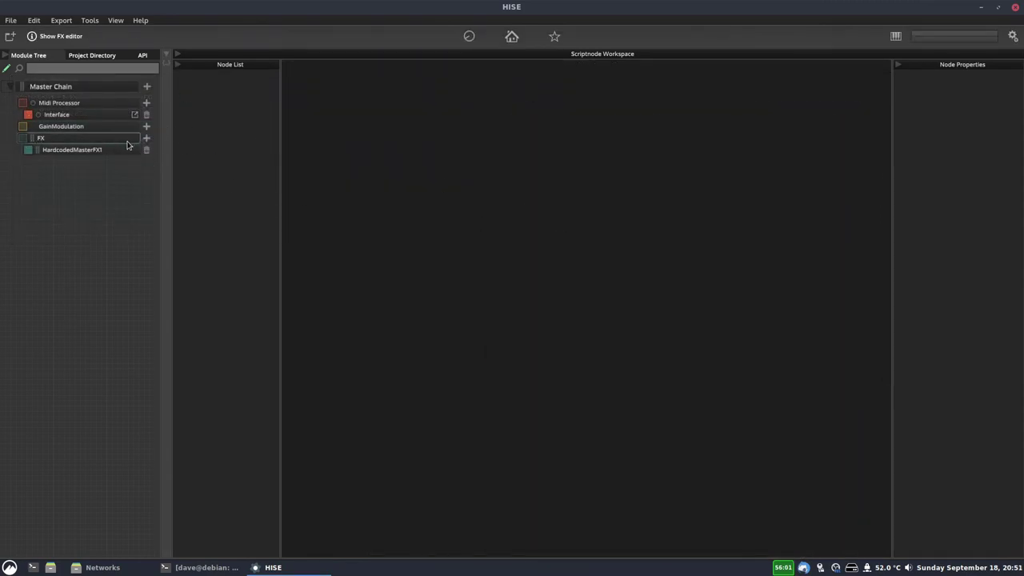
Step: Add HardcodedMasterFX2 to the FX chain running the DirtModule network
left_click(146, 137)
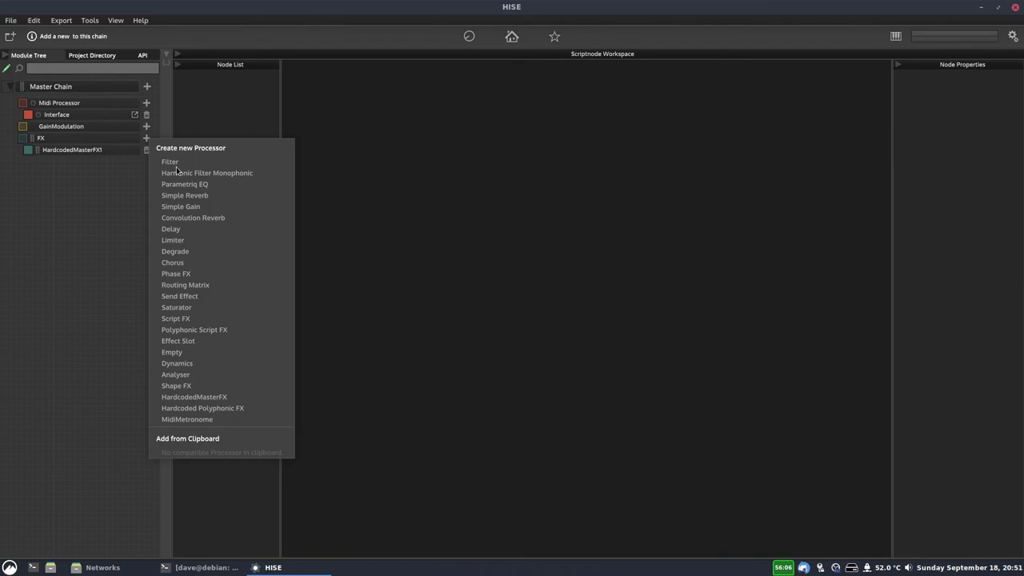
left_click(194, 397)
left_click(71, 245)
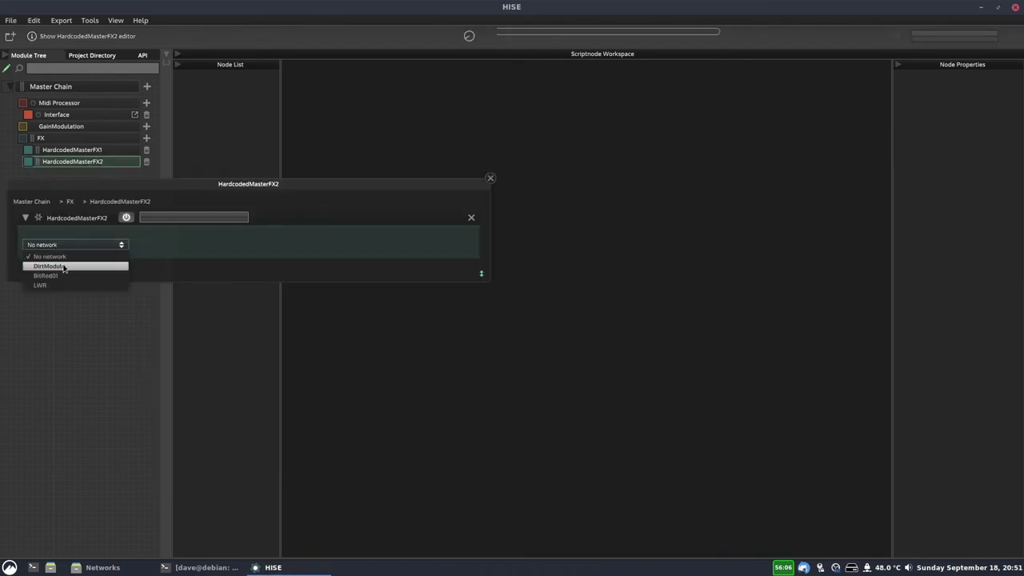
left_click(57, 265)
left_click(490, 178)
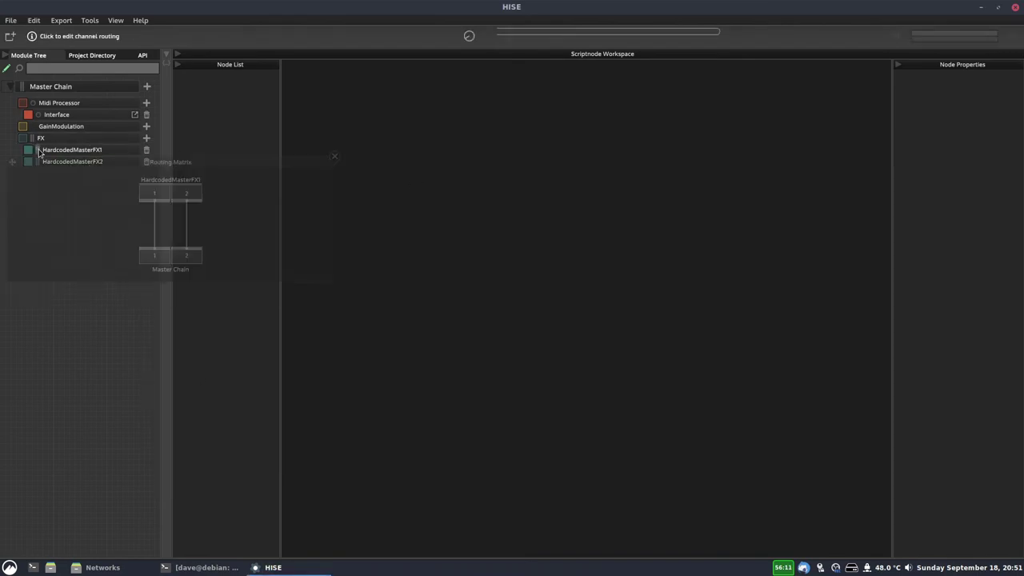
left_click(334, 156)
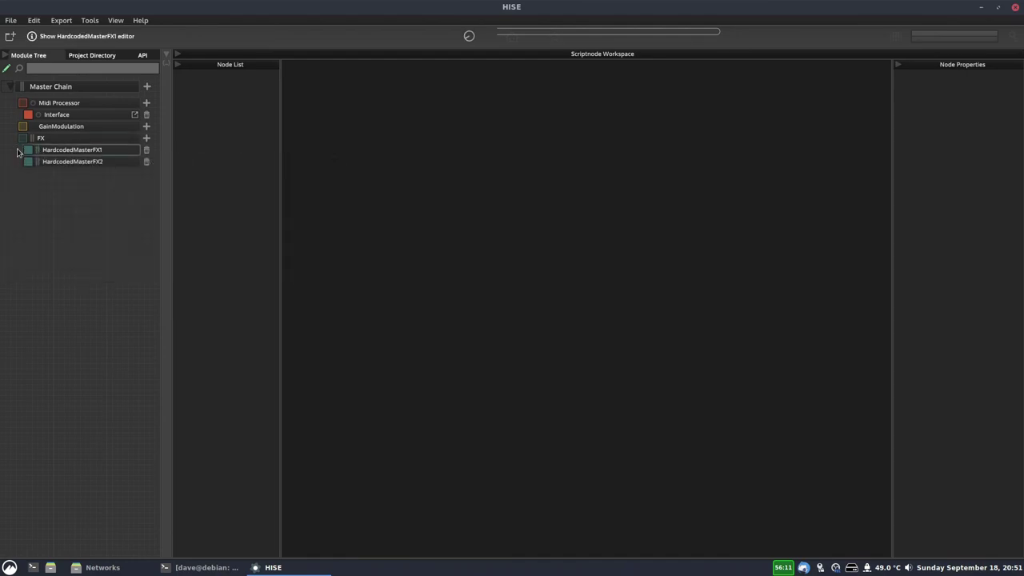
Step: Switch HardcodedMasterFX1 to DirtModule and stack both effect editors one above the other
left_click(53, 155)
left_click(72, 234)
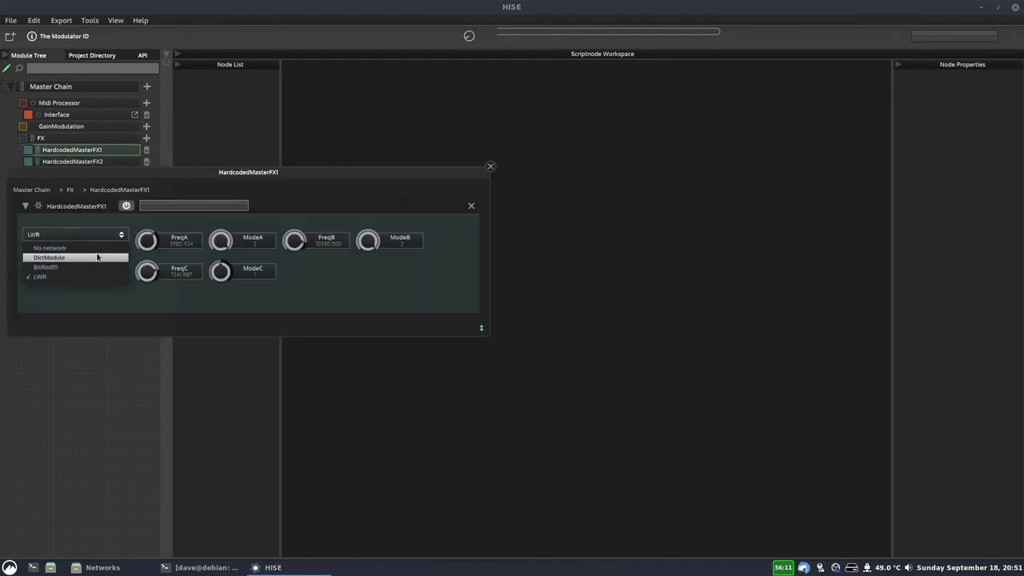
left_click(58, 254)
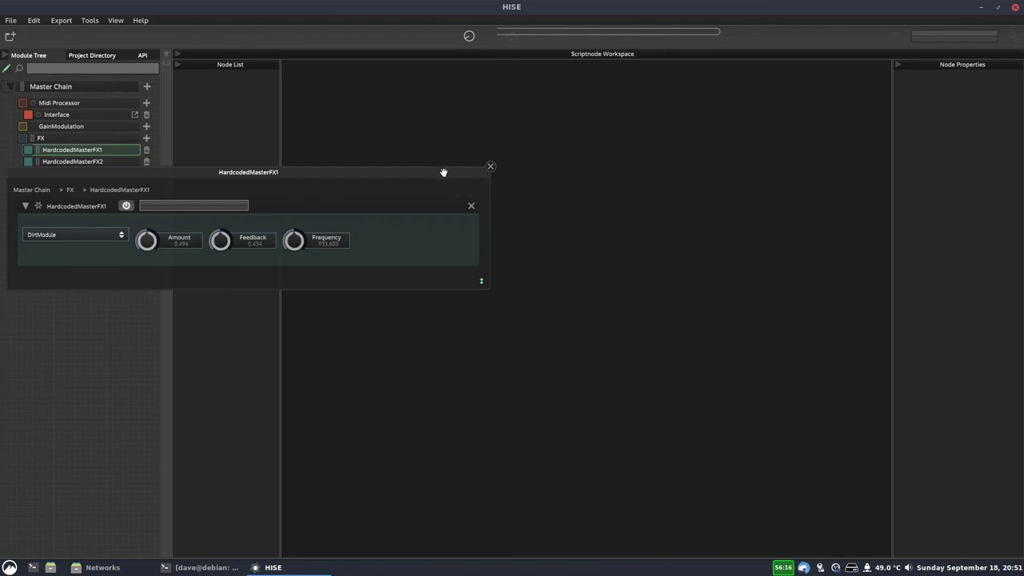
left_click_drag(444, 172, 652, 105)
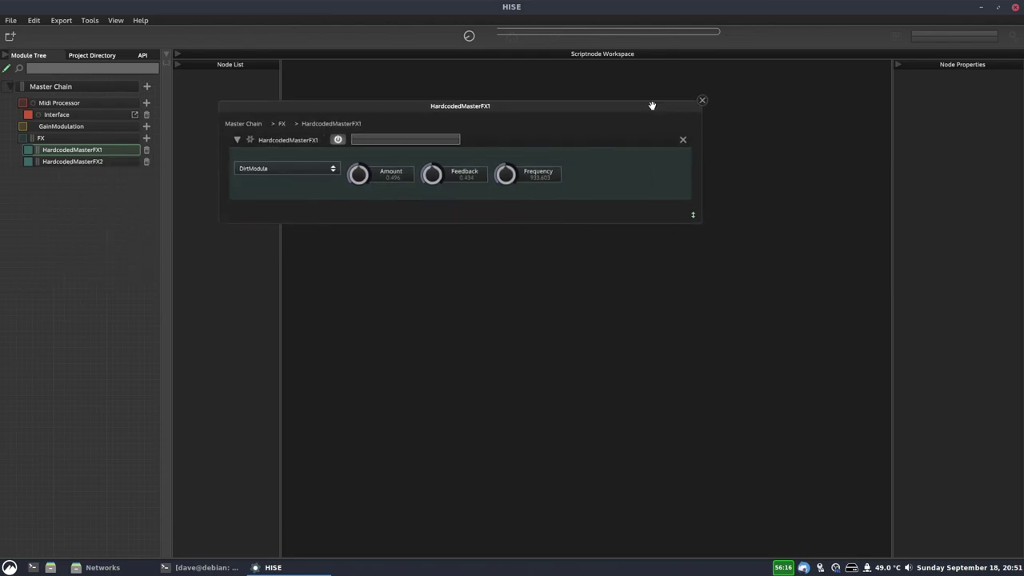
left_click(94, 163)
left_click_drag(127, 186, 328, 239)
Step: Give FX1 Amount 0.77, Feedback 0.75, higher Frequency; give FX2 Frequency 55, higher Feedback and Amount
left_click_drag(342, 175, 353, 146)
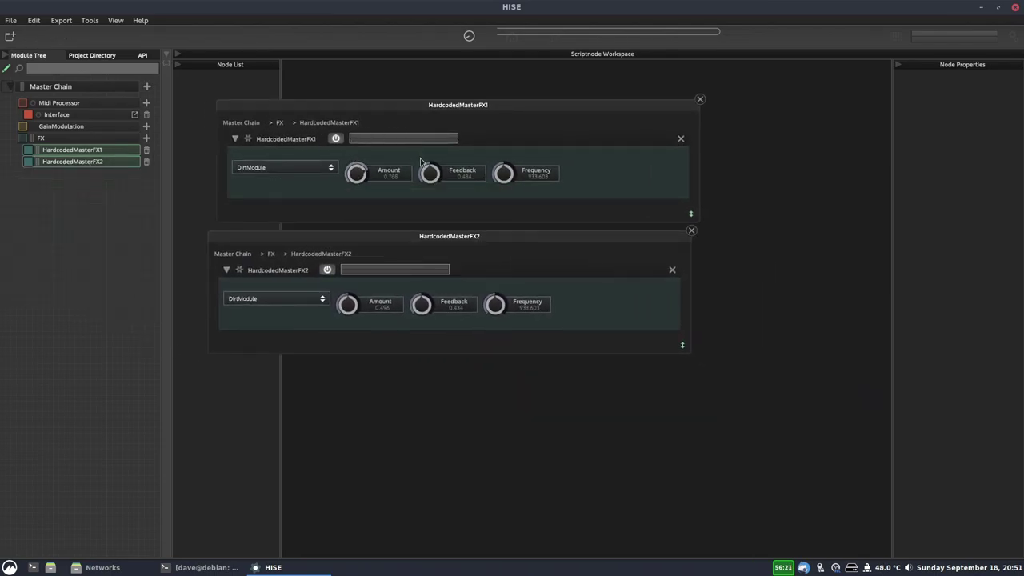
left_click_drag(429, 174, 429, 120)
left_click_drag(517, 196, 508, 148)
left_click_drag(494, 304, 424, 305)
left_click_drag(348, 308, 351, 276)
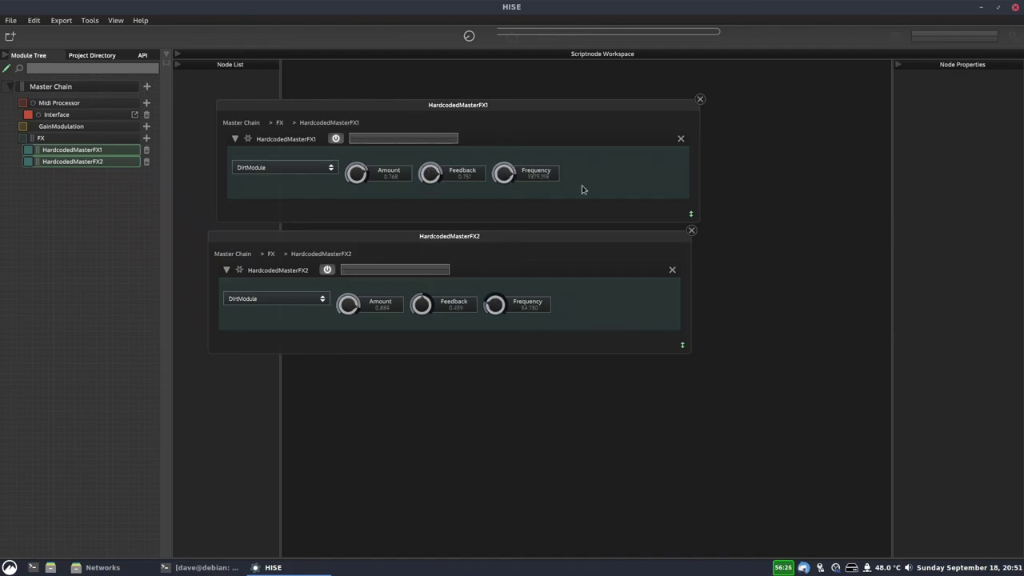
left_click(690, 228)
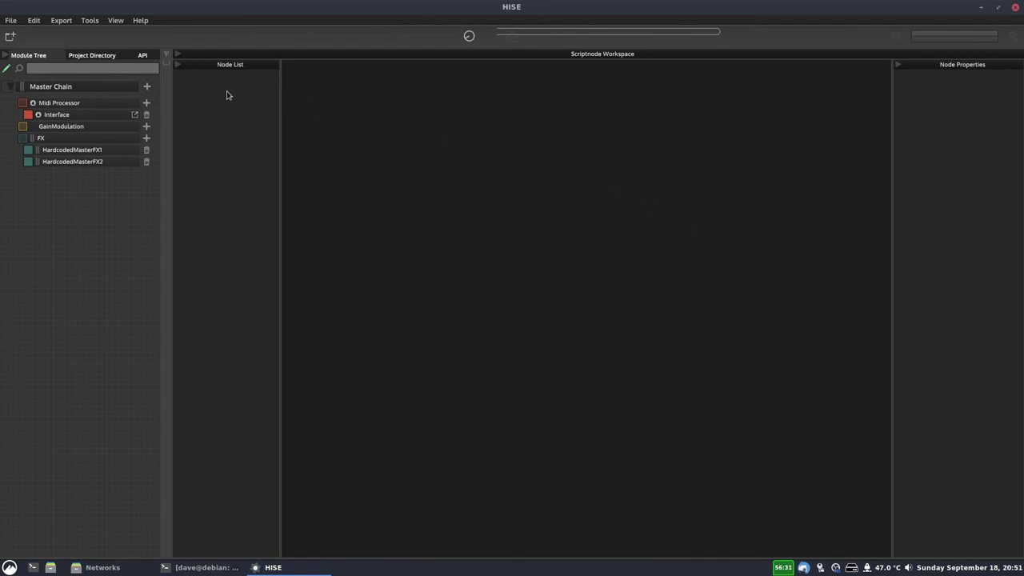
Step: Reopen the Interface script with Knob1 in the workspace
left_click(134, 114)
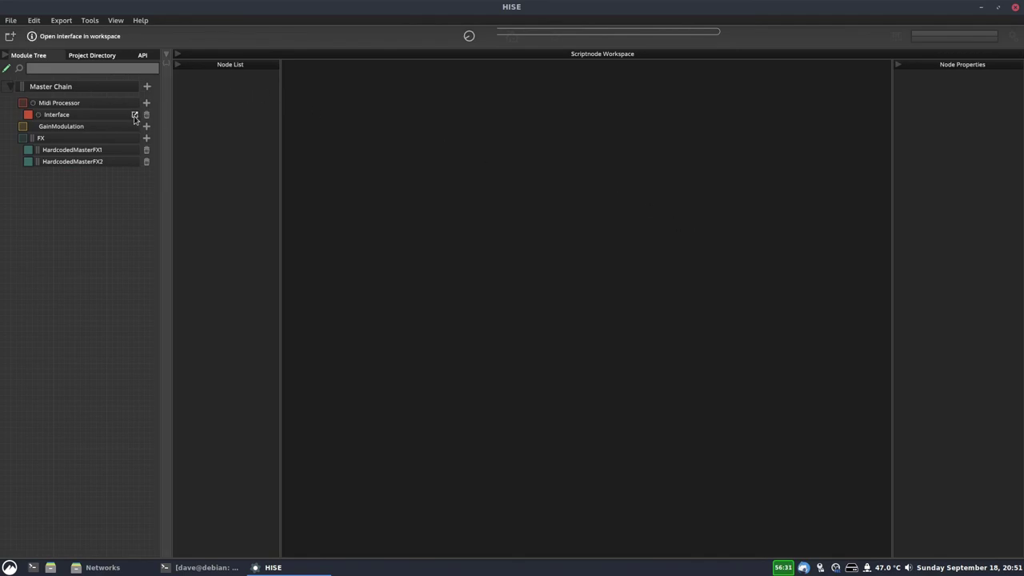